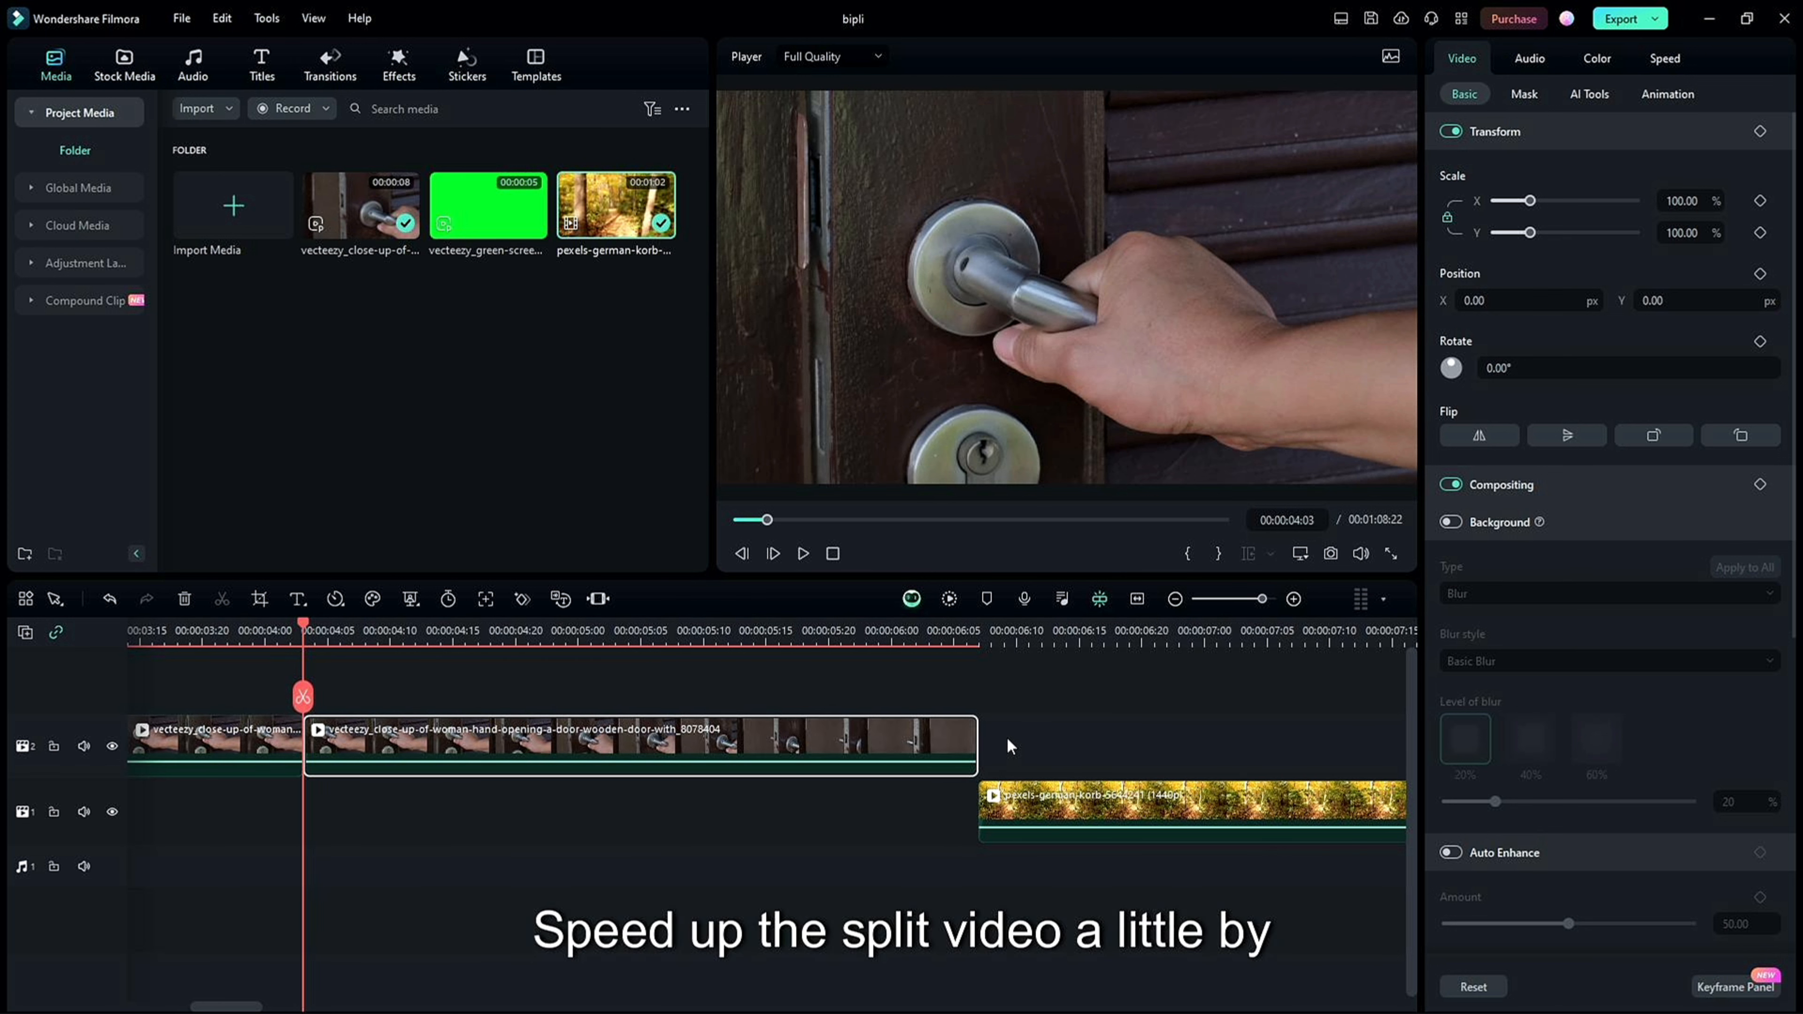
Speed up the split door clip to 2.00x and align the forest clip's start beneath it on the lower track.
left_click_drag(975, 719, 752, 729)
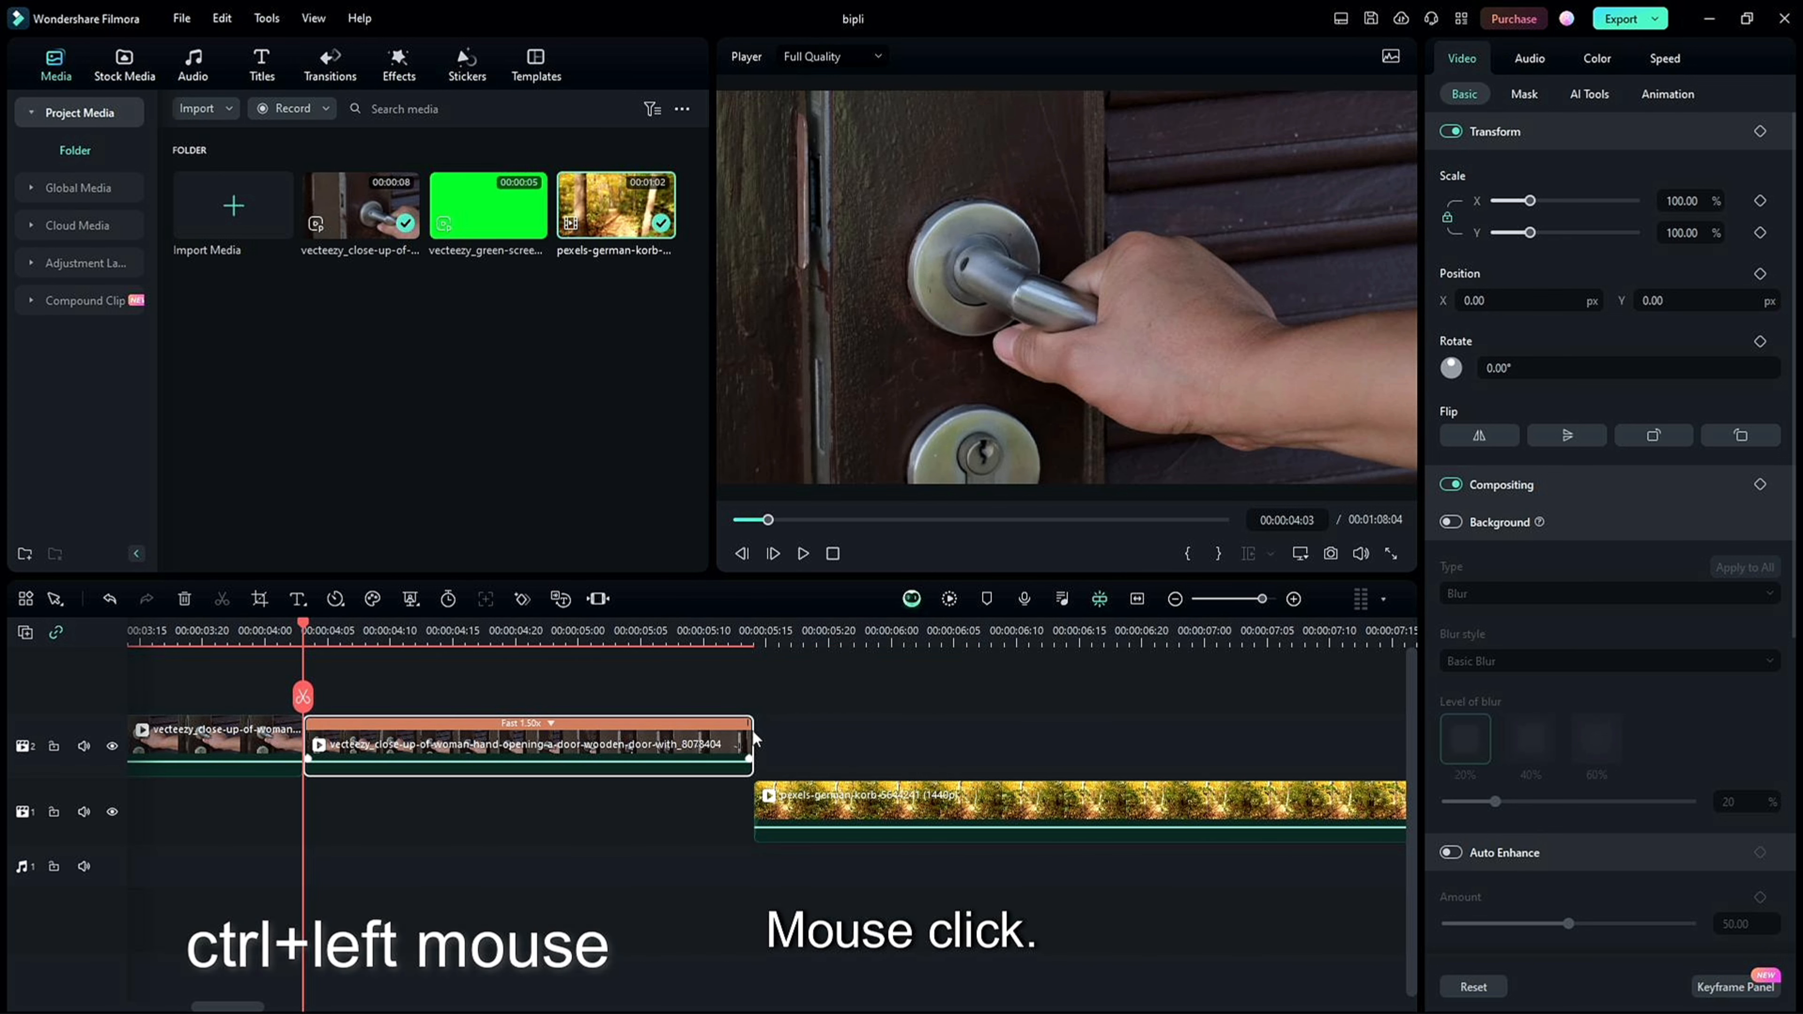
left_click_drag(331, 634, 541, 632)
left_click_drag(754, 728, 640, 730)
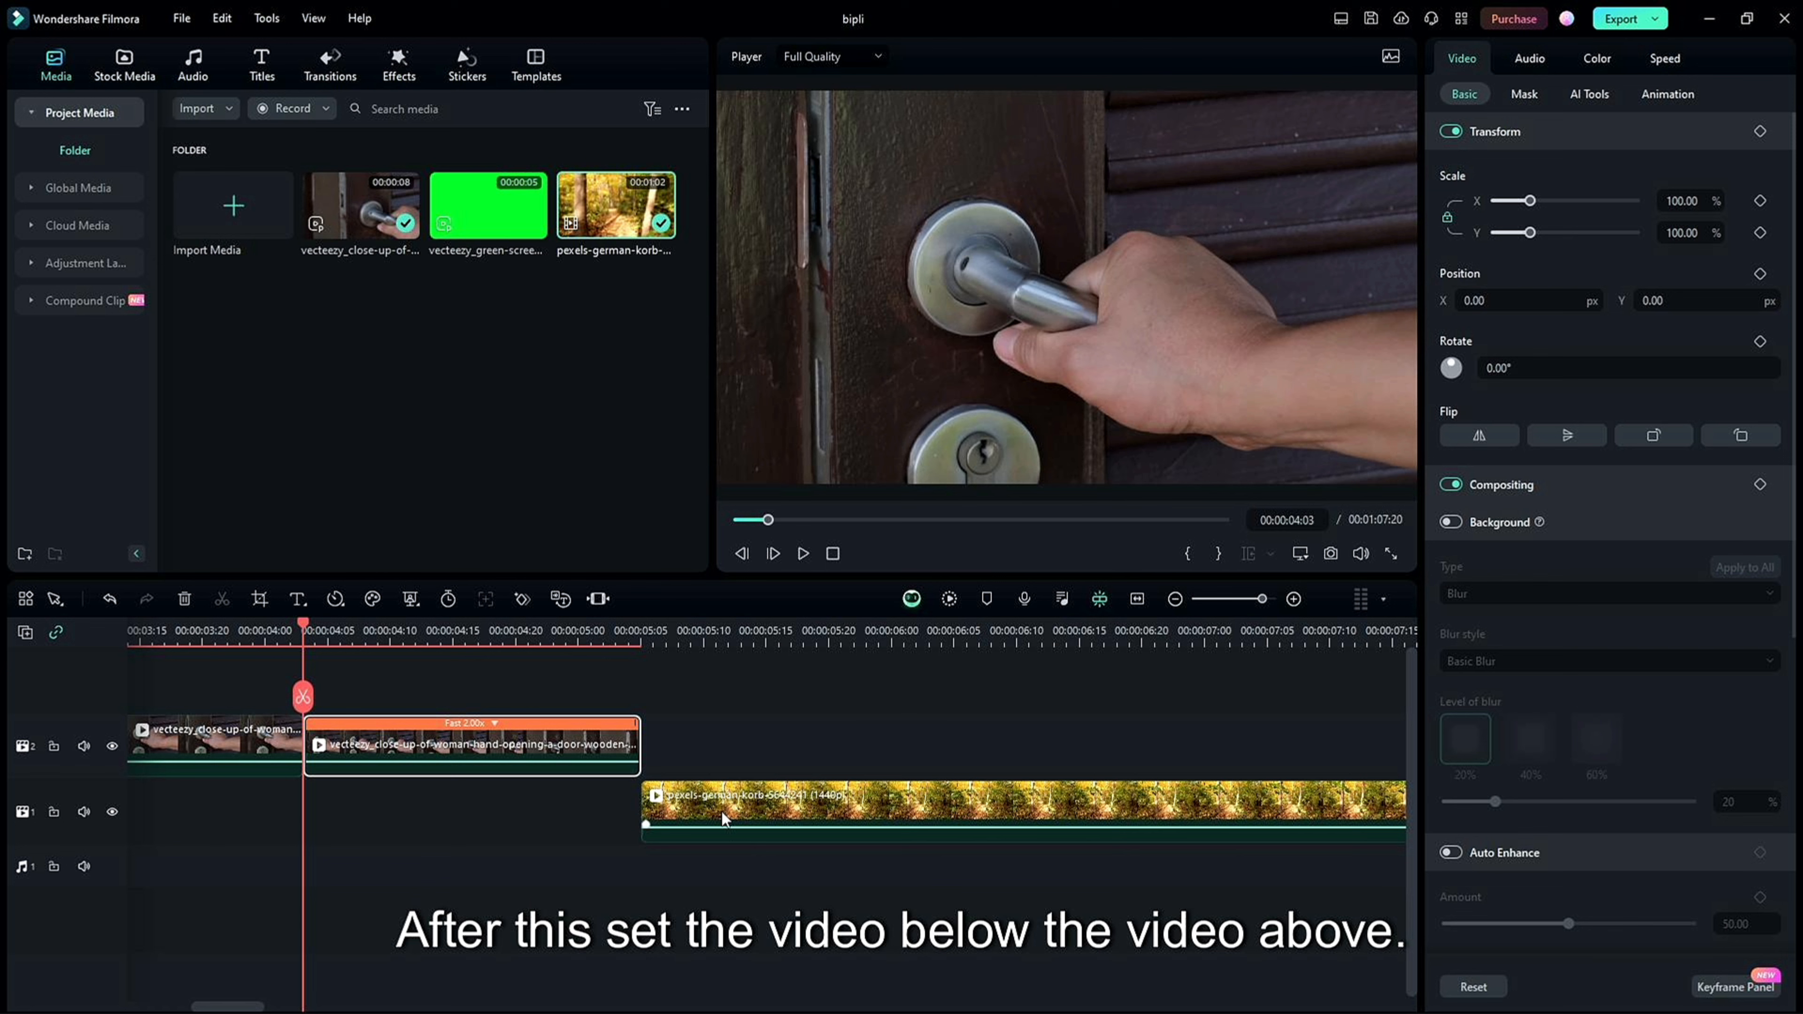
left_click_drag(789, 805, 454, 803)
Draw a thin closed Draw Mask along the vertical gap at the door's opening edge on the sped-up door clip.
left_click(405, 742)
left_click_drag(345, 641, 536, 638)
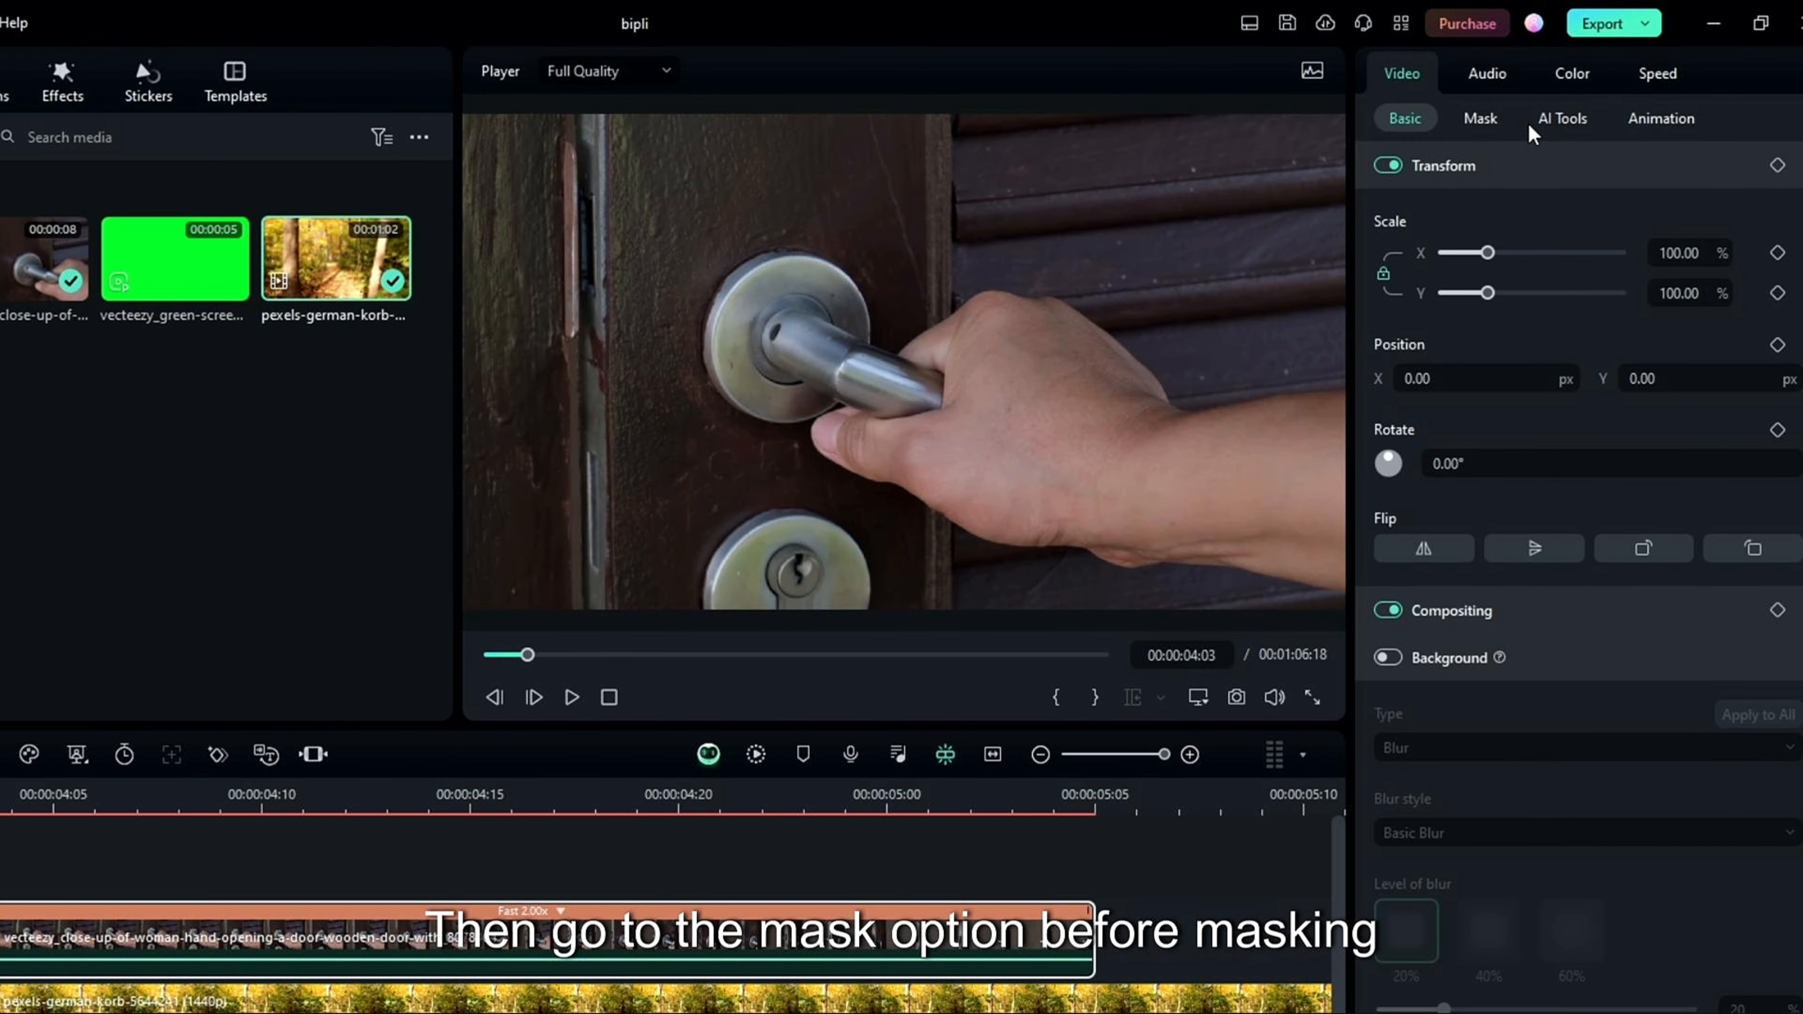
left_click(1528, 101)
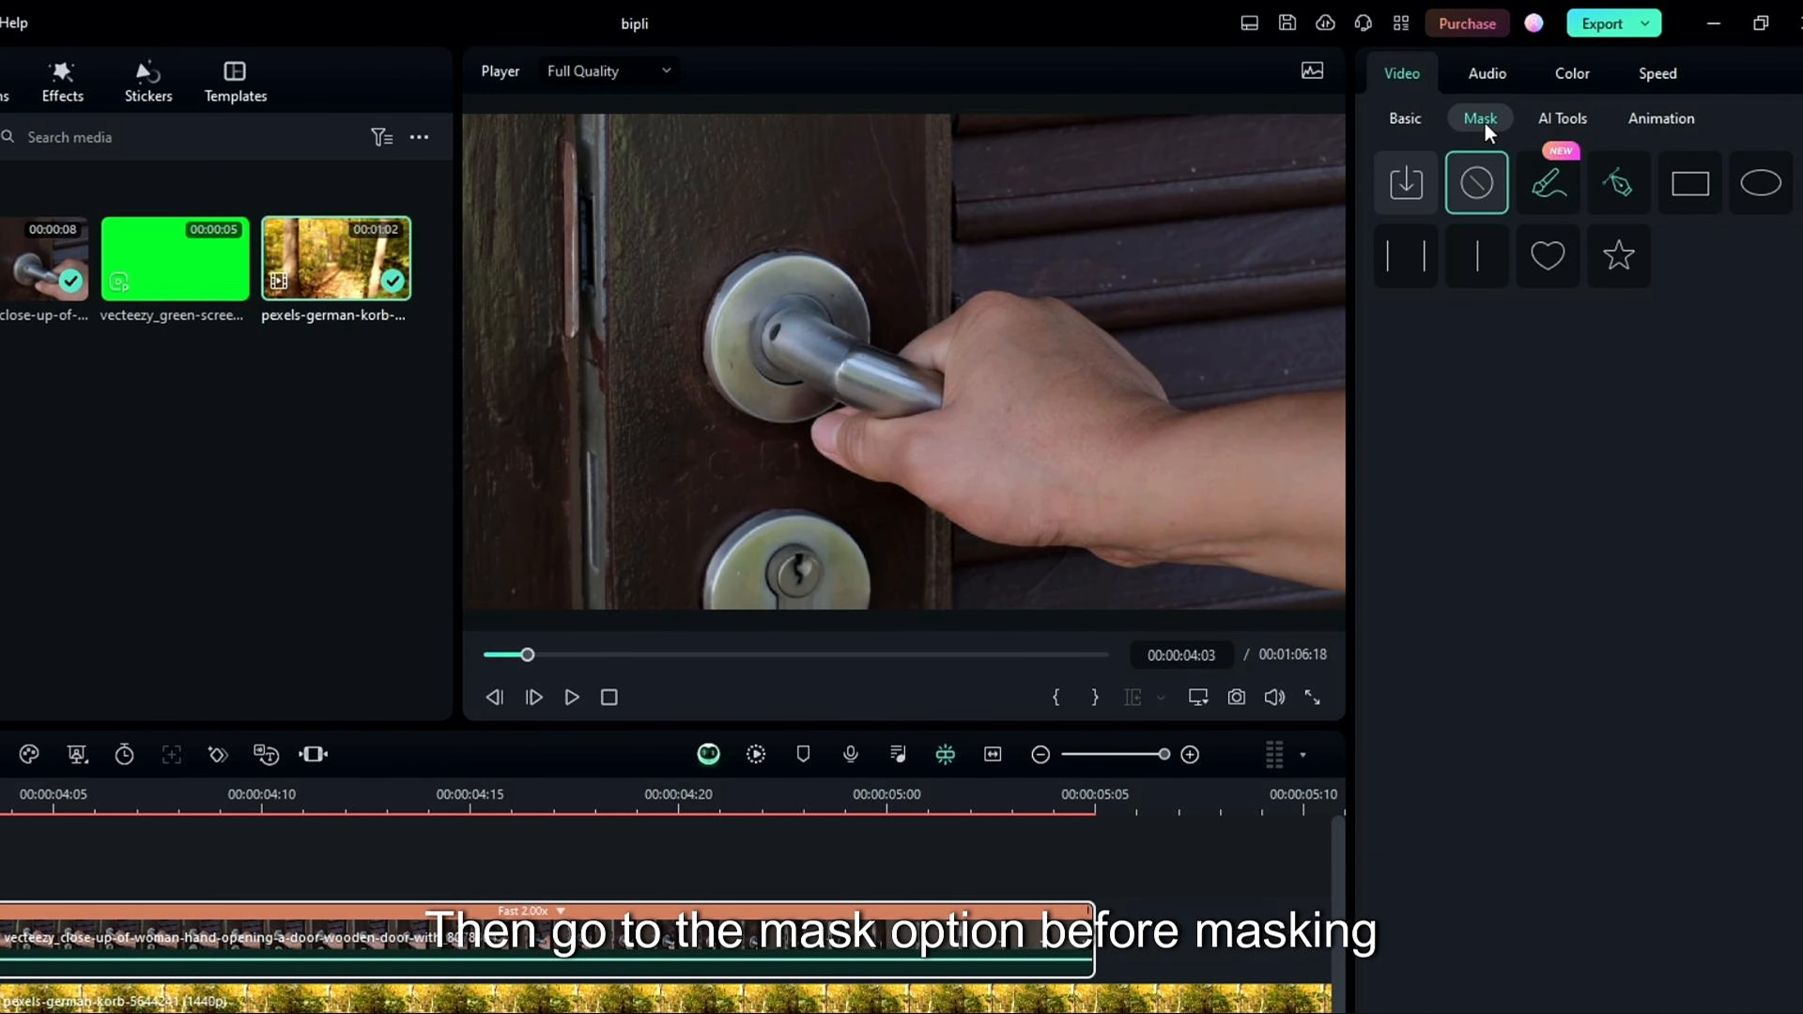
left_click(375, 504)
scroll(900, 392, "down", 5)
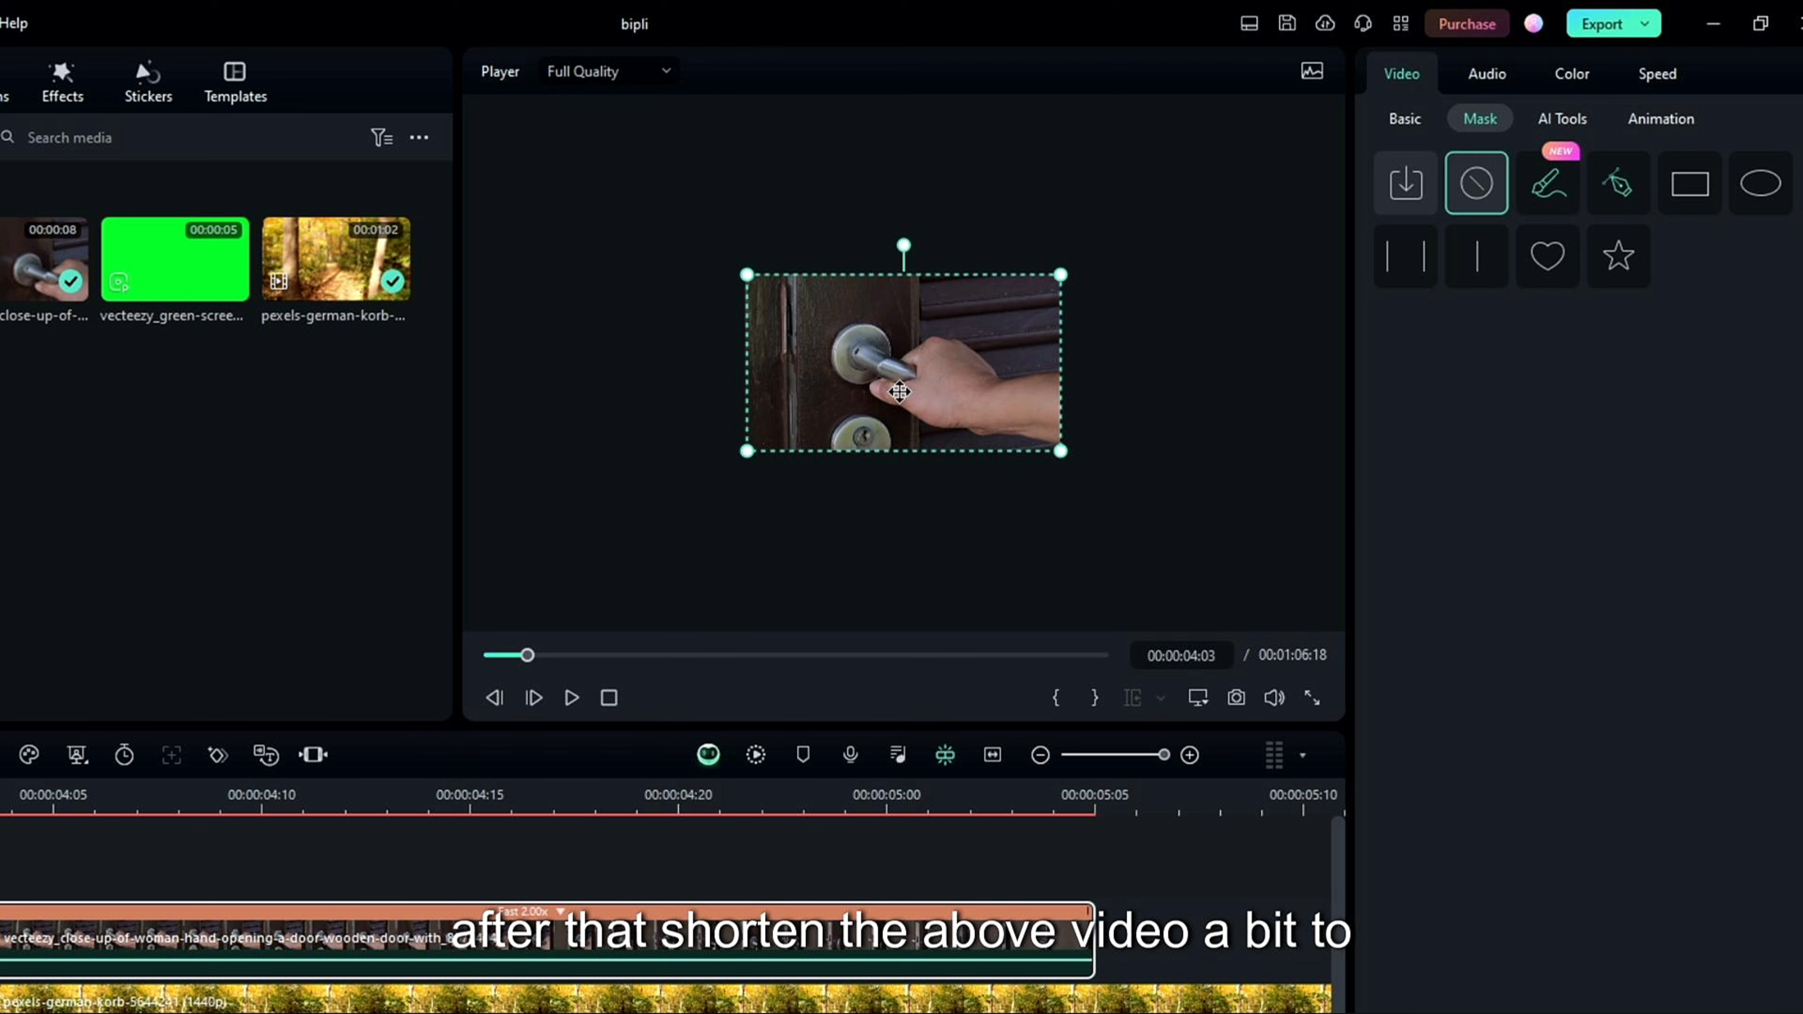
scroll(900, 391, "up", 3)
scroll(900, 390, "up", 1)
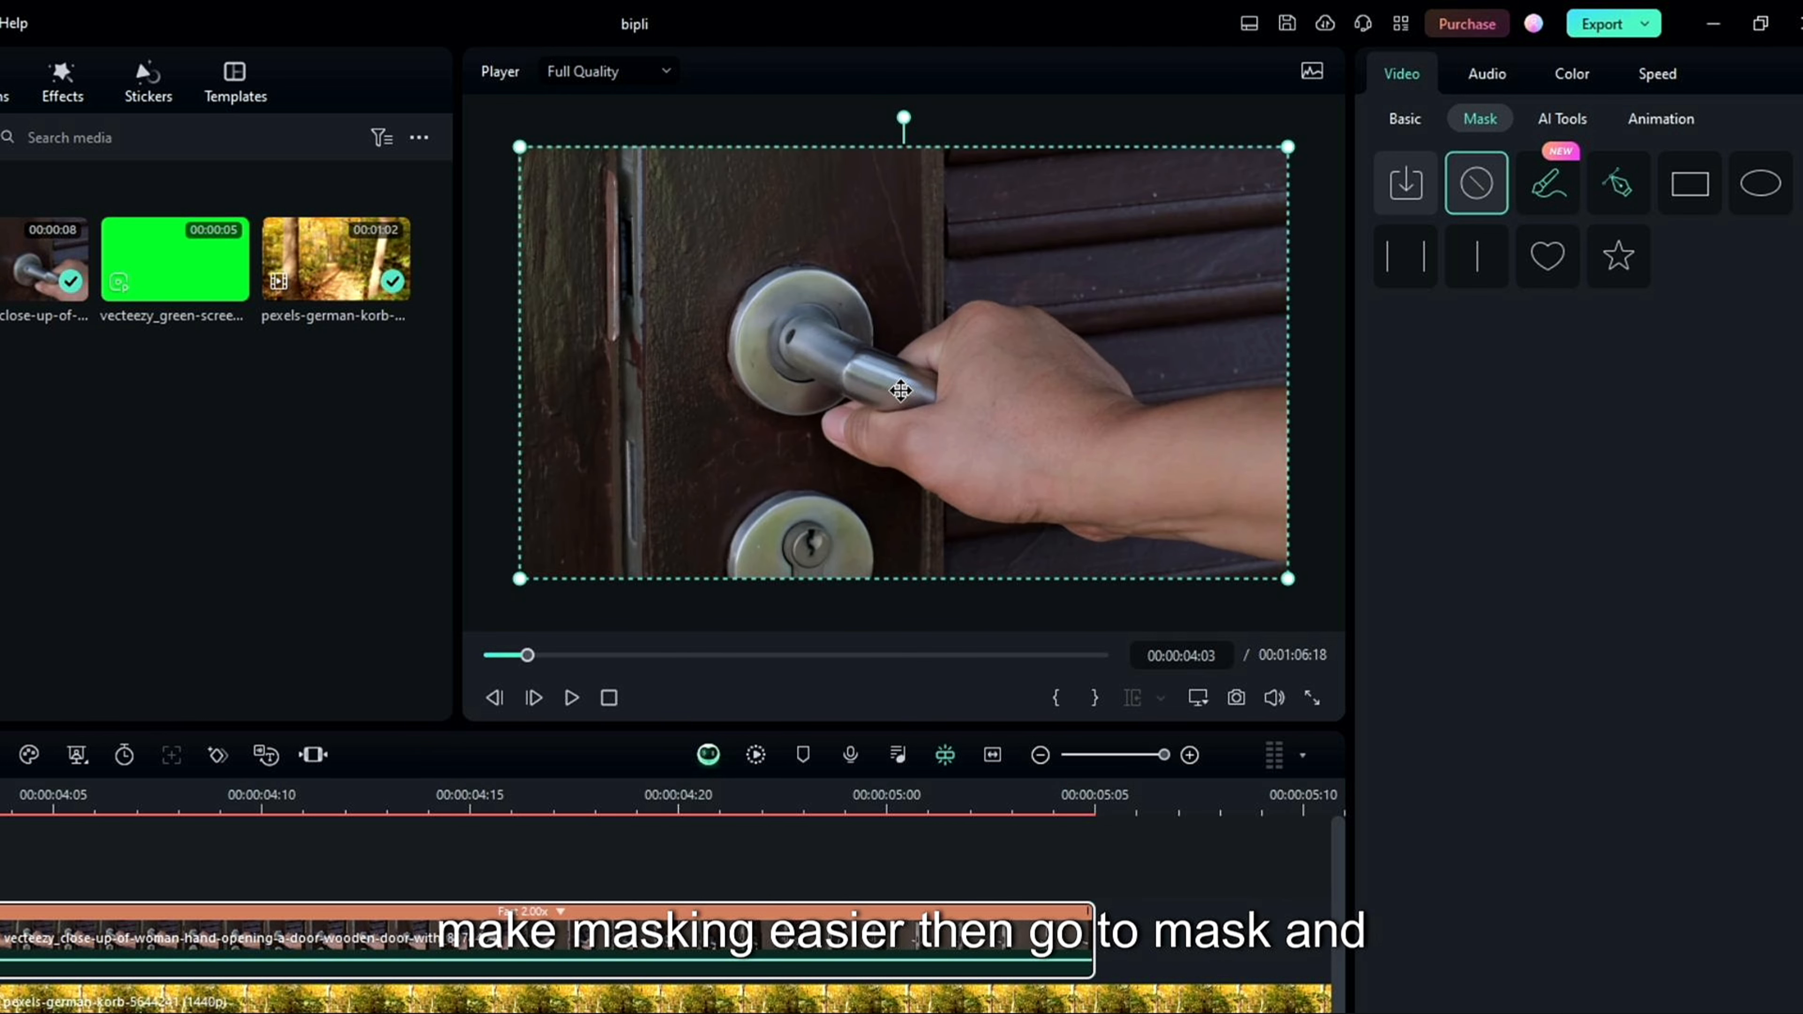
left_click(1618, 183)
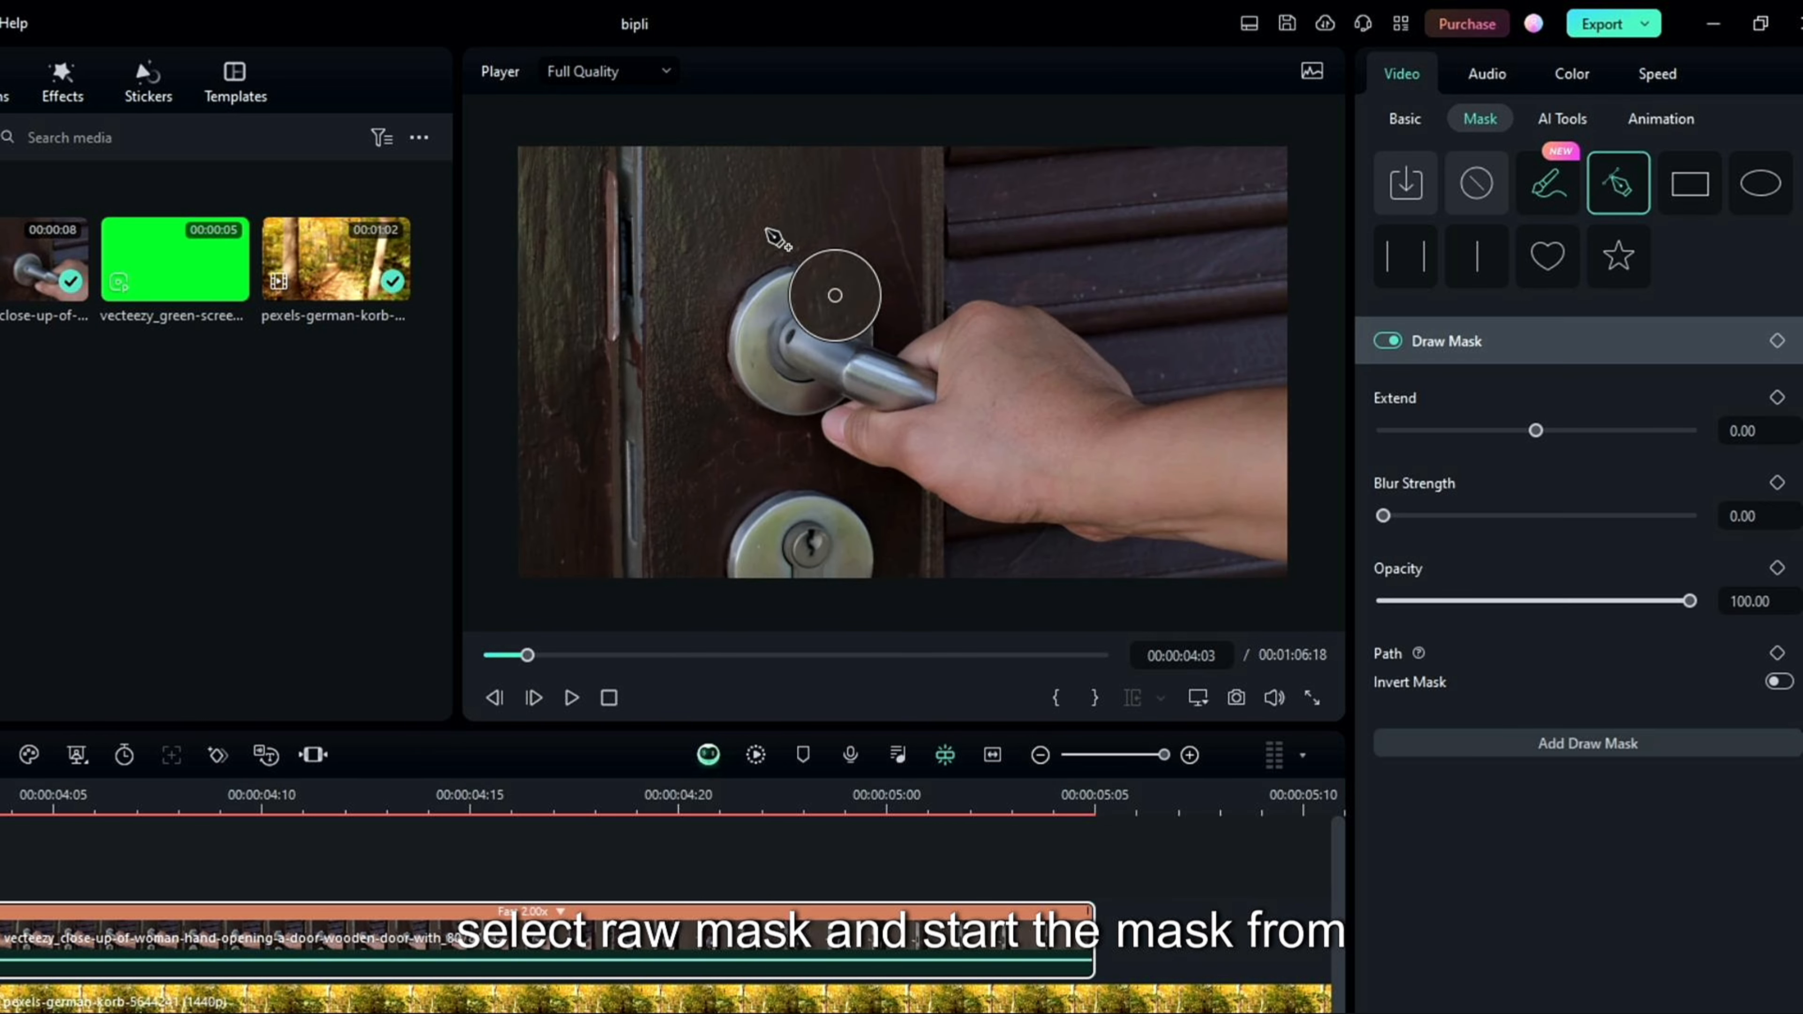
left_click(612, 141)
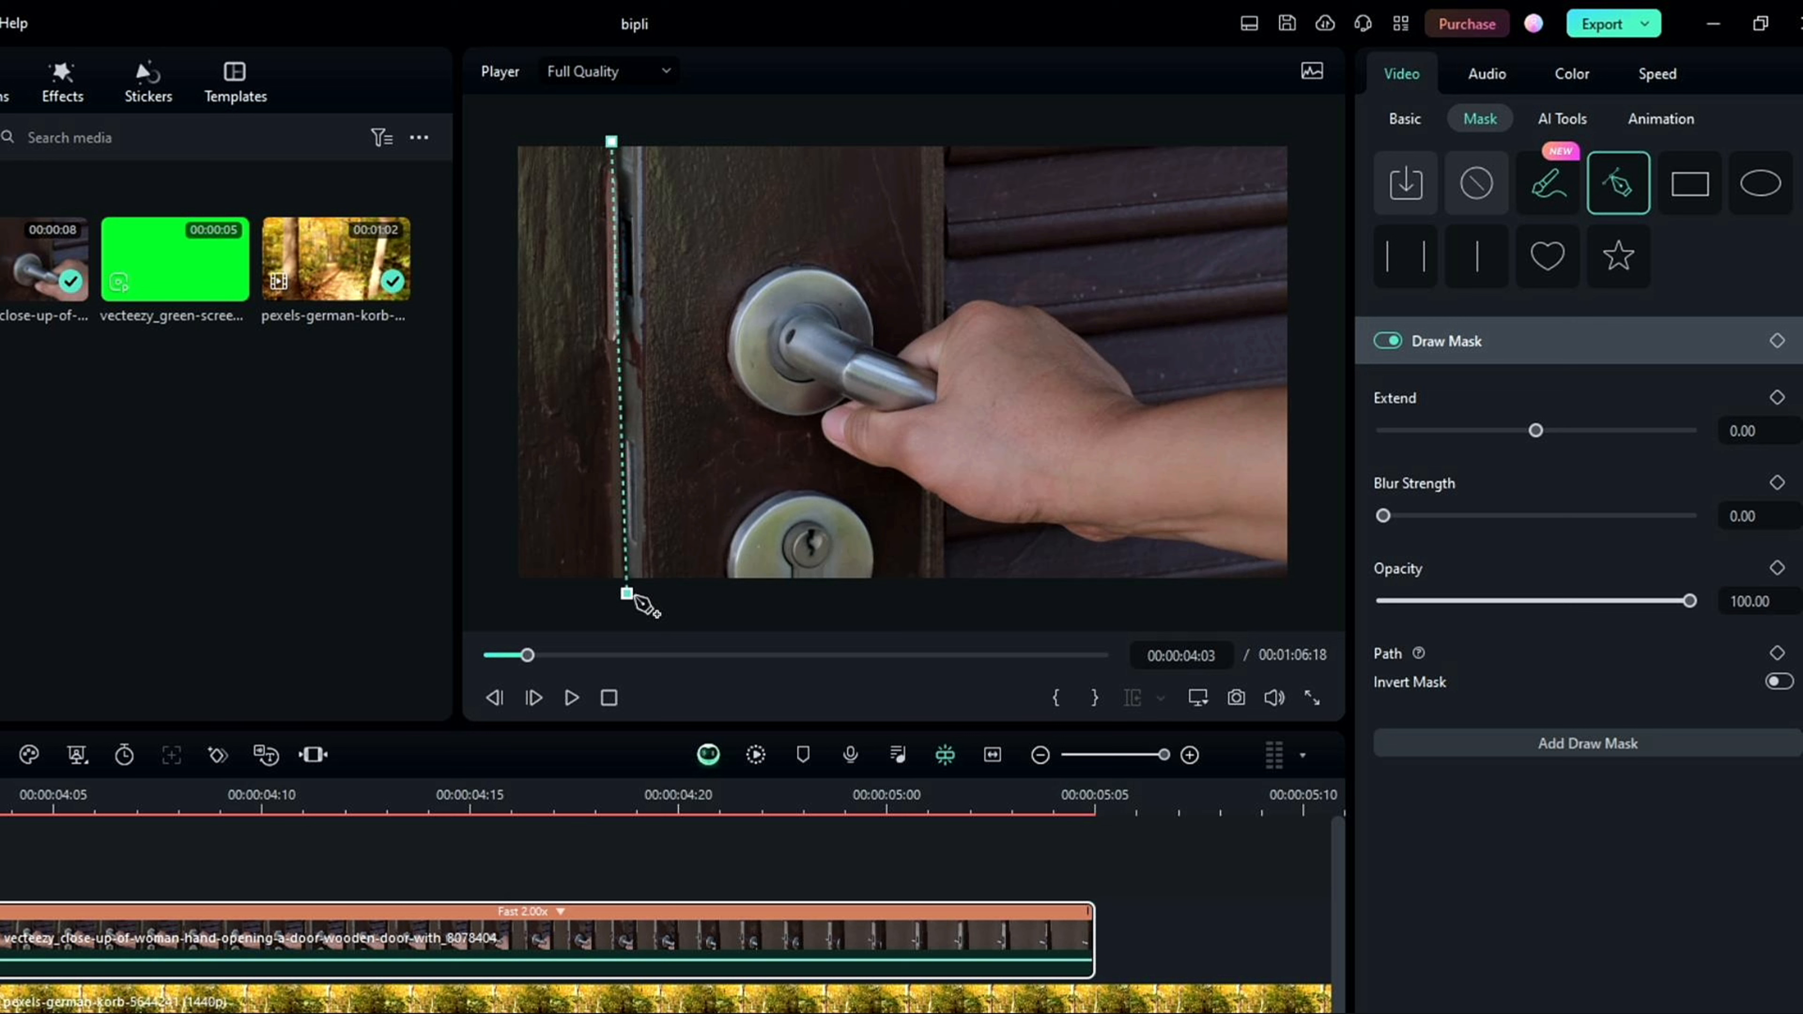
left_click(613, 143)
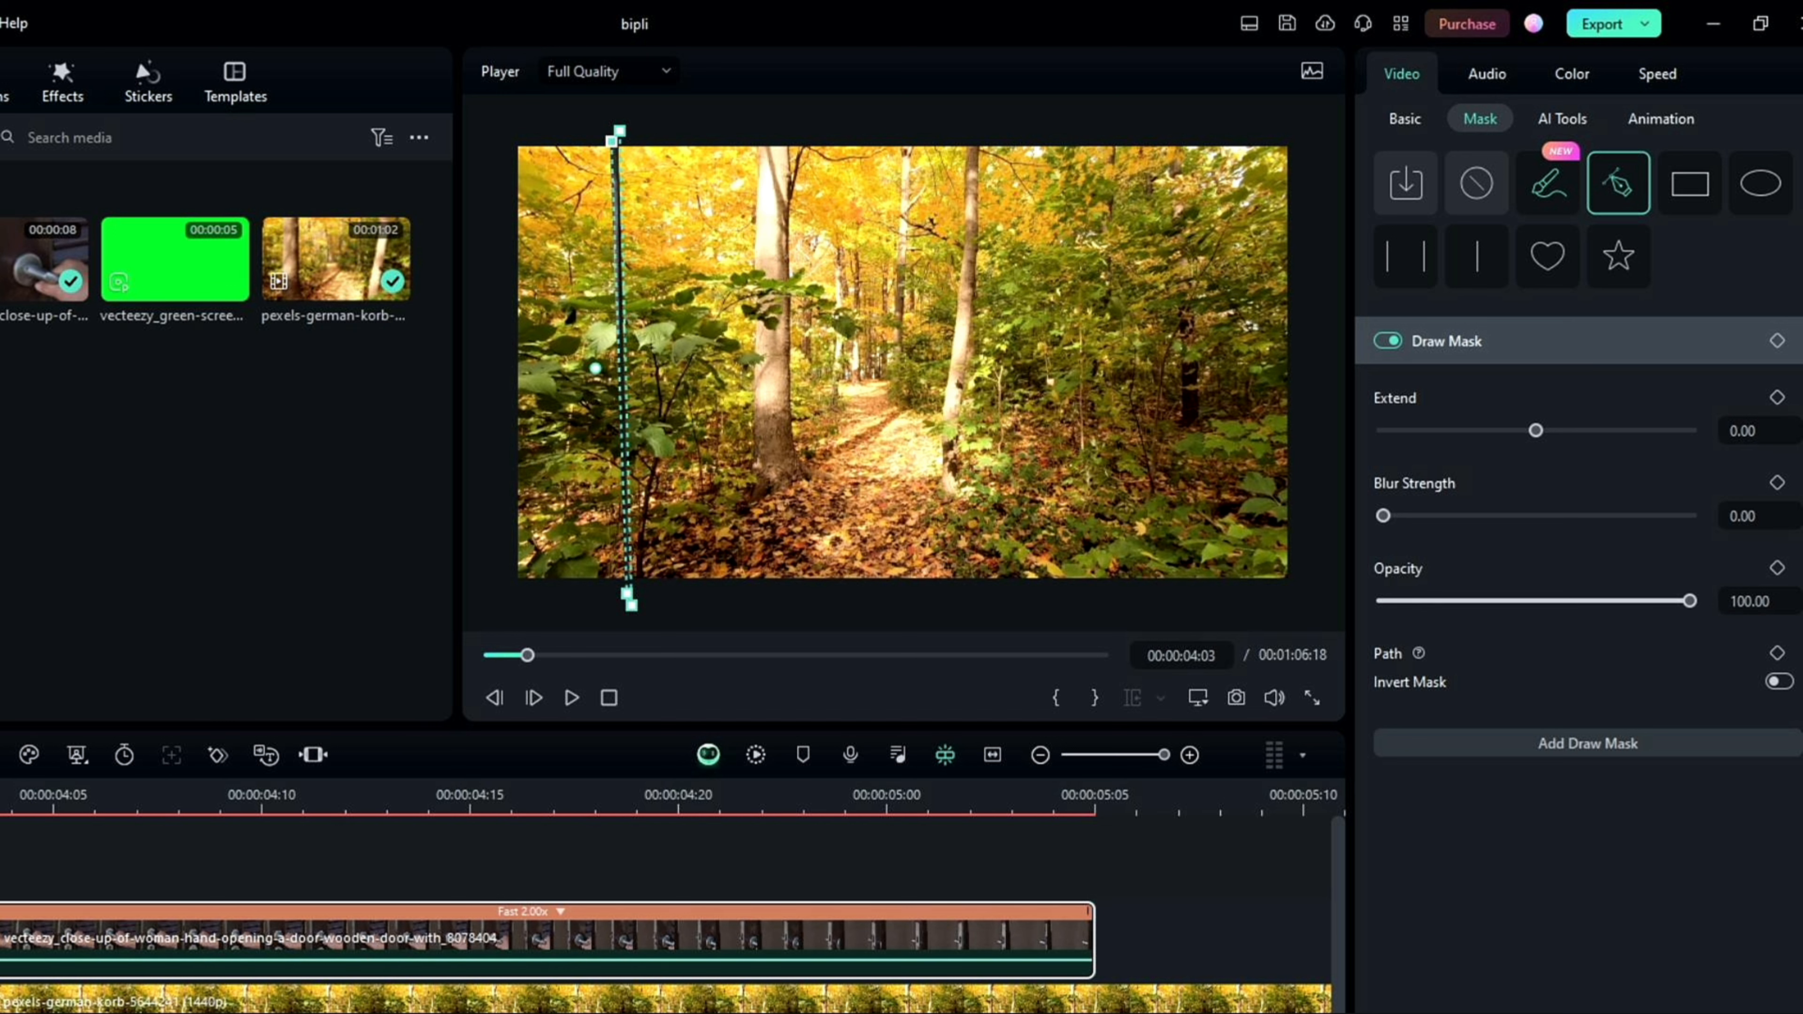
Invert the mask and adjust its points so it closes to a thin line along the door frame edge.
left_click(1778, 683)
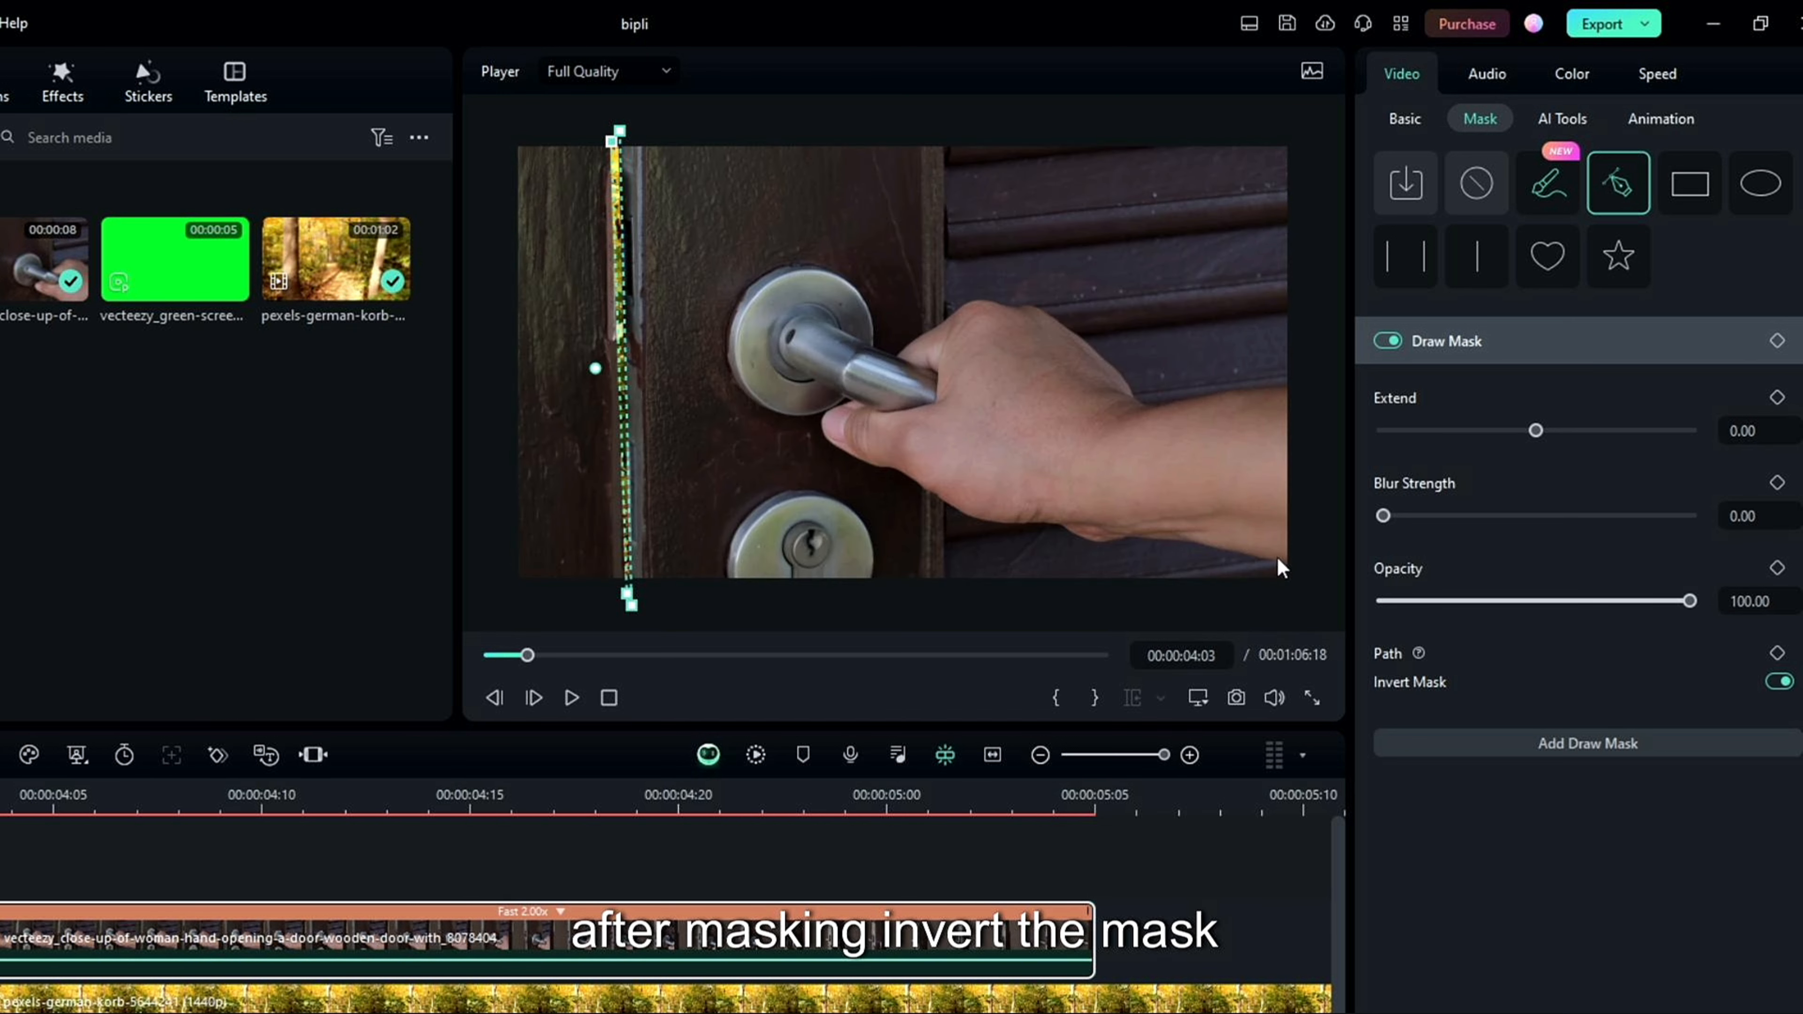
left_click_drag(620, 132, 613, 133)
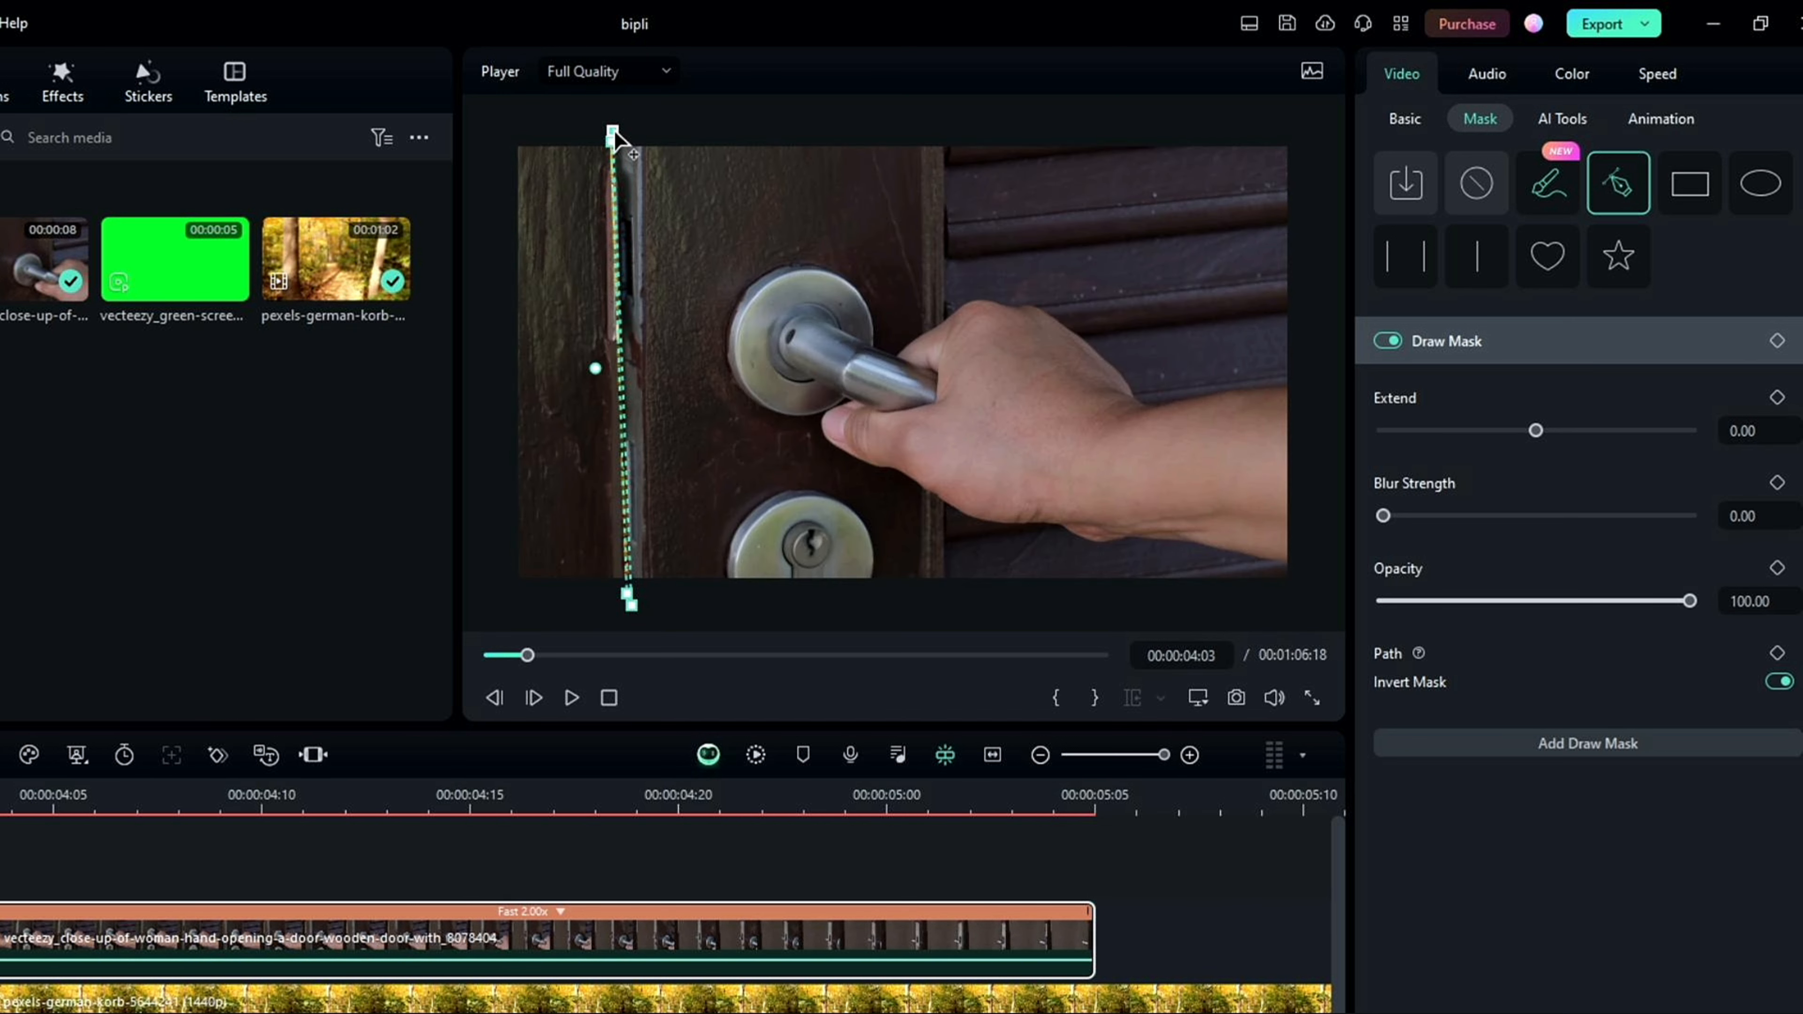
left_click_drag(631, 604, 627, 608)
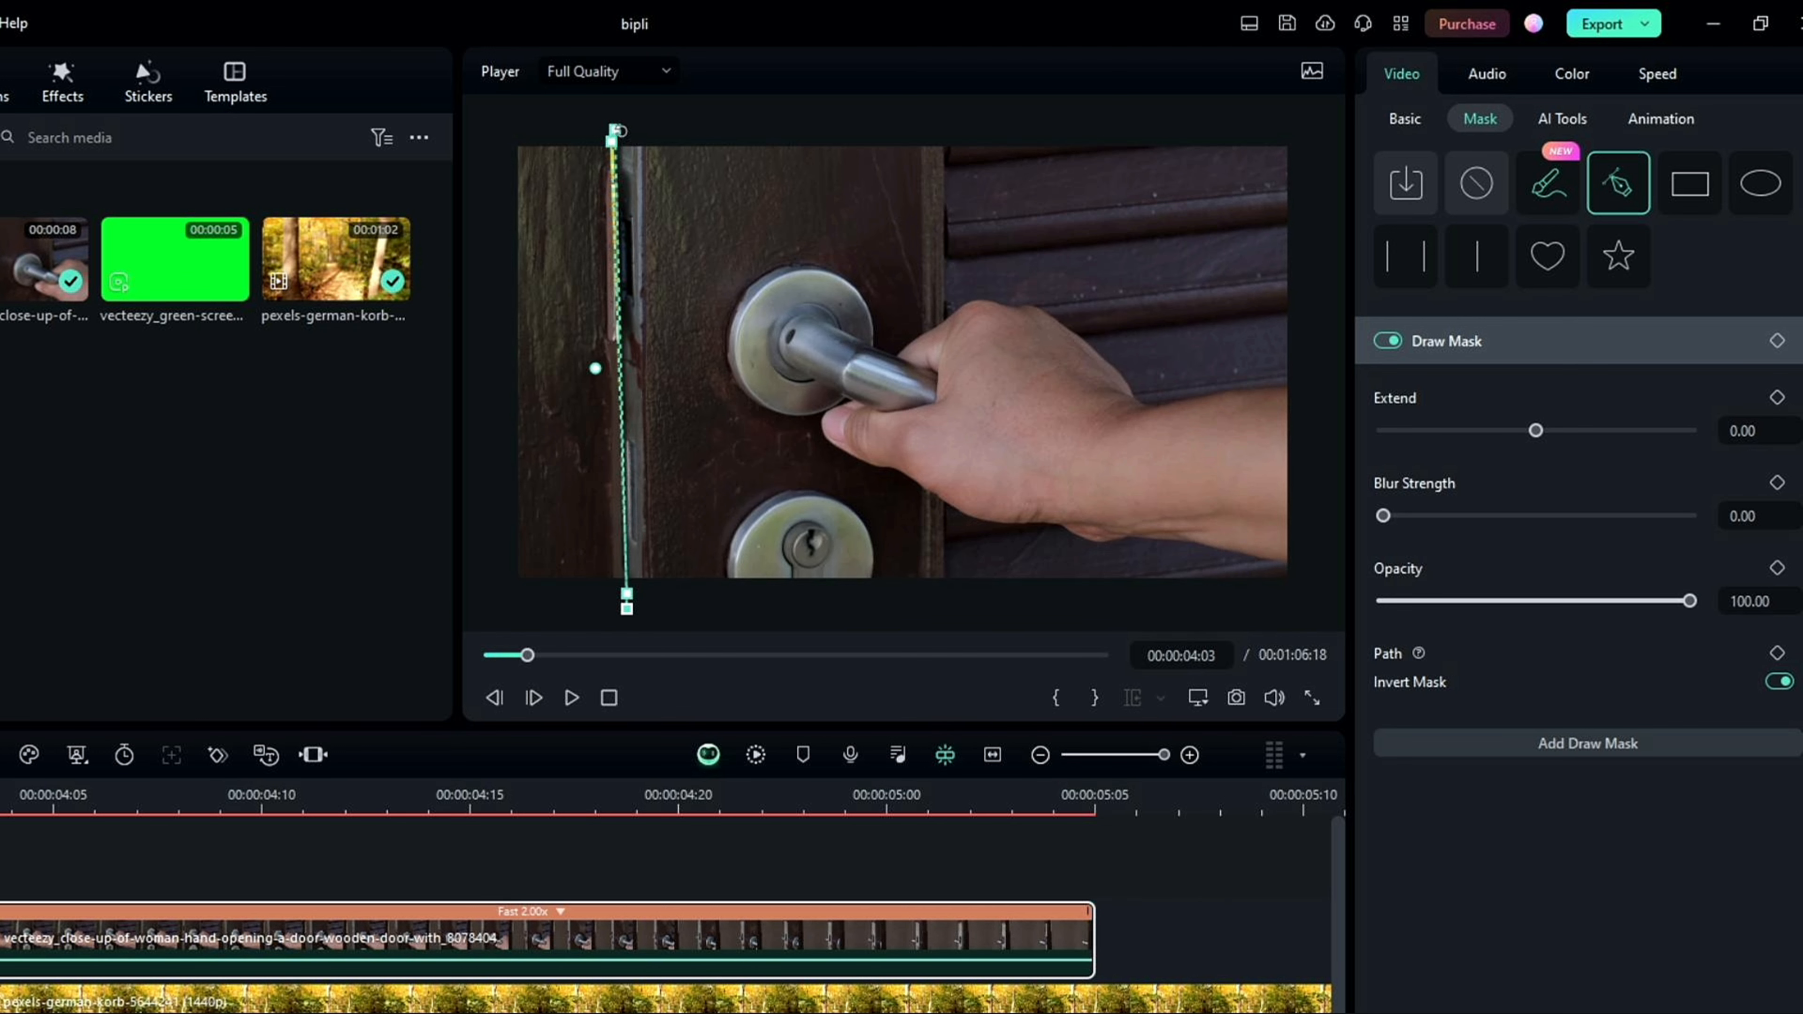
left_click_drag(619, 130, 610, 123)
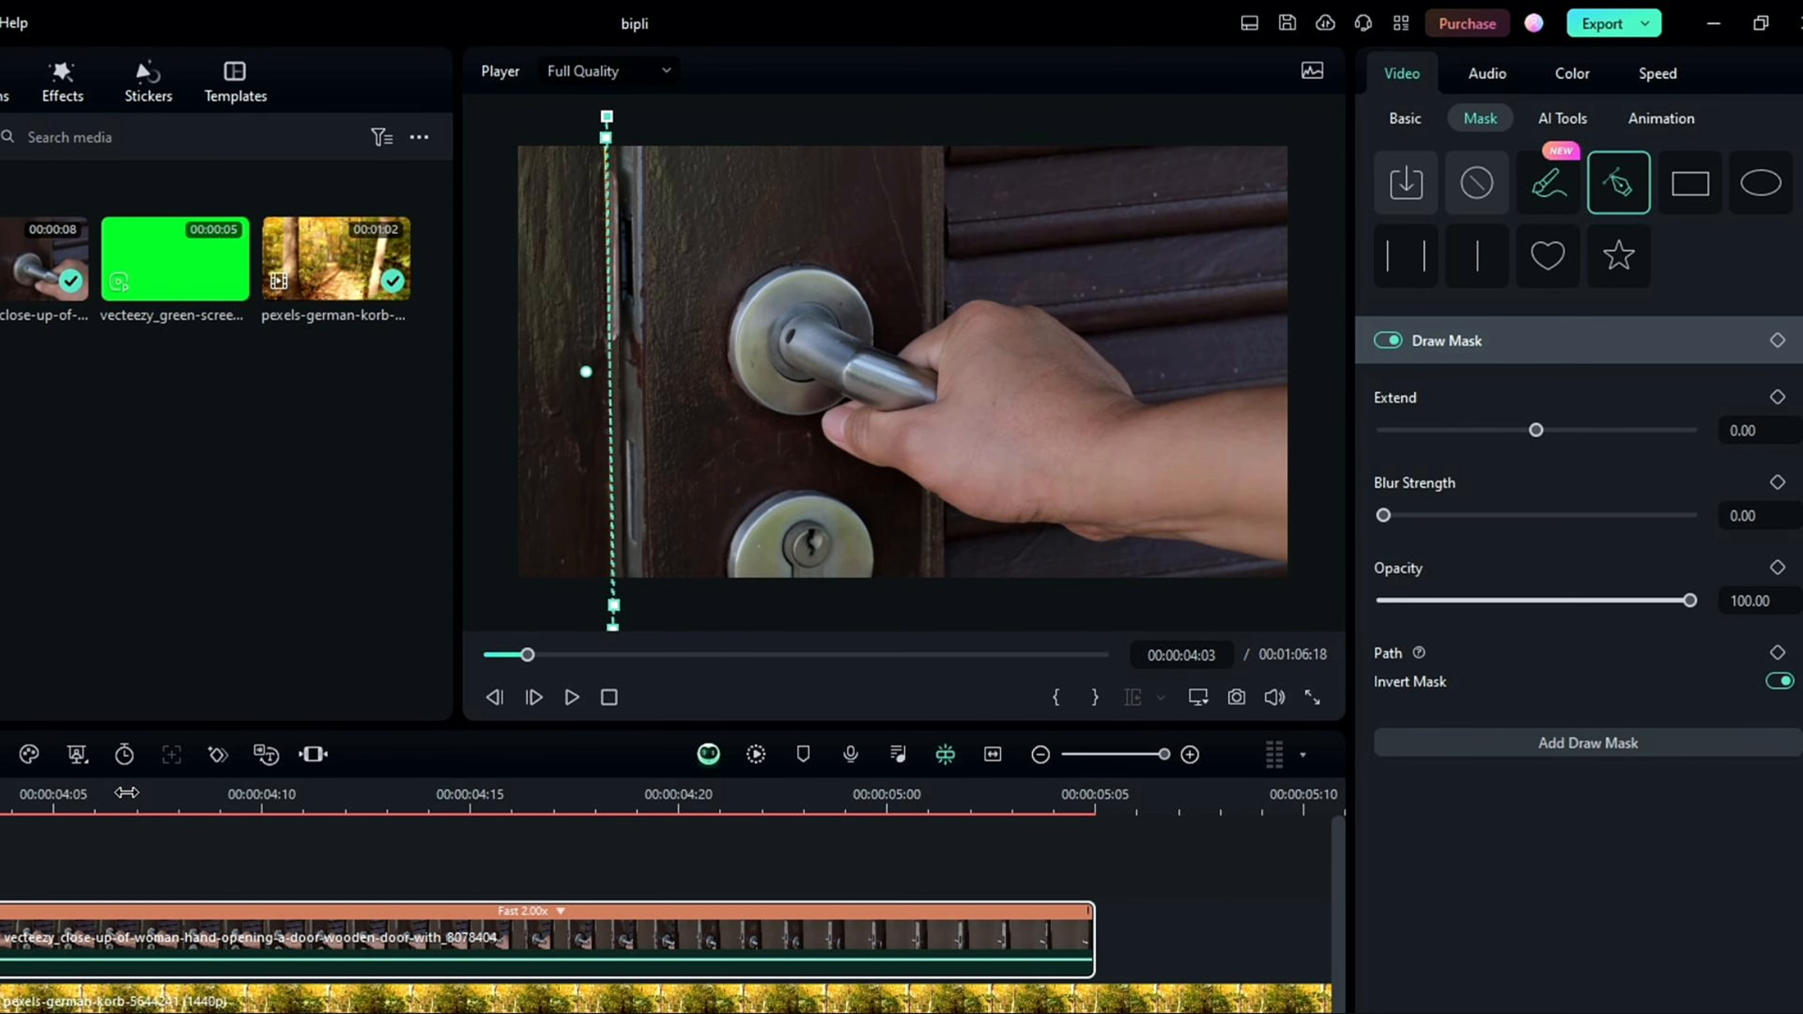
Keyframe the Draw Mask at 00:00:04:03, then reshape it at 00:00:04:08 to fill the gap between frame and opening door.
left_click(1779, 341)
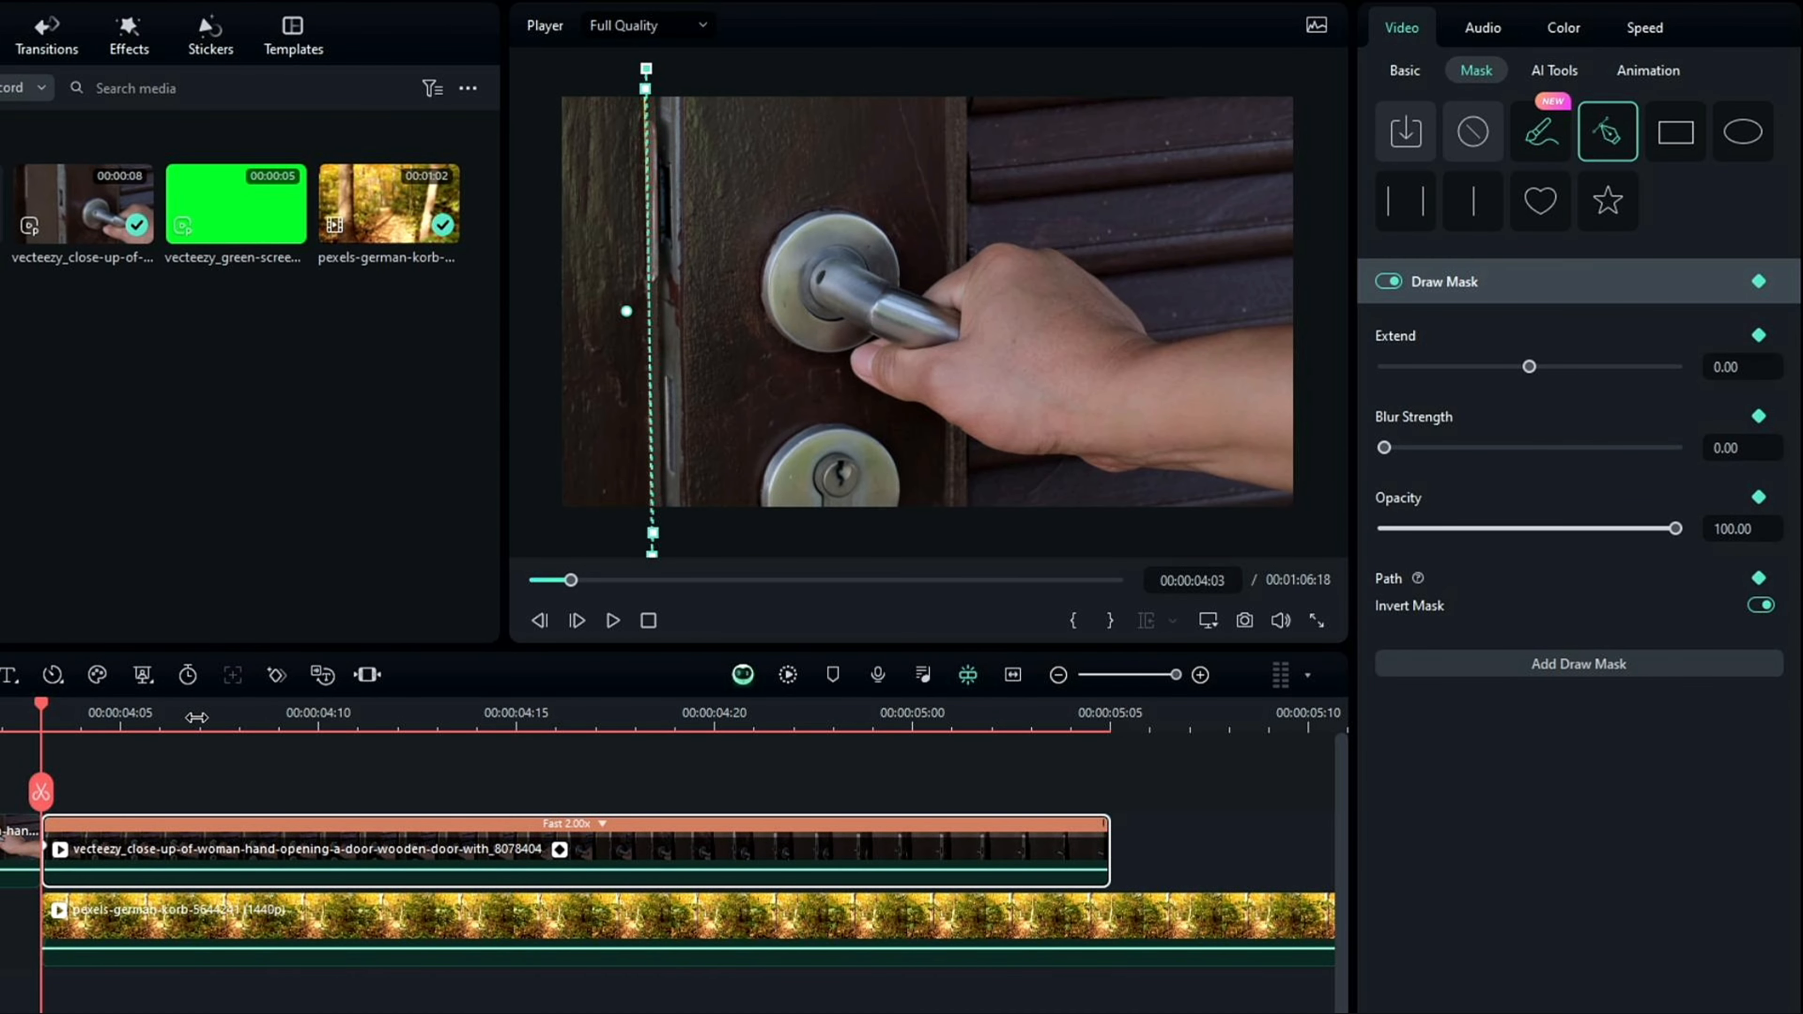
left_click_drag(44, 703, 247, 731)
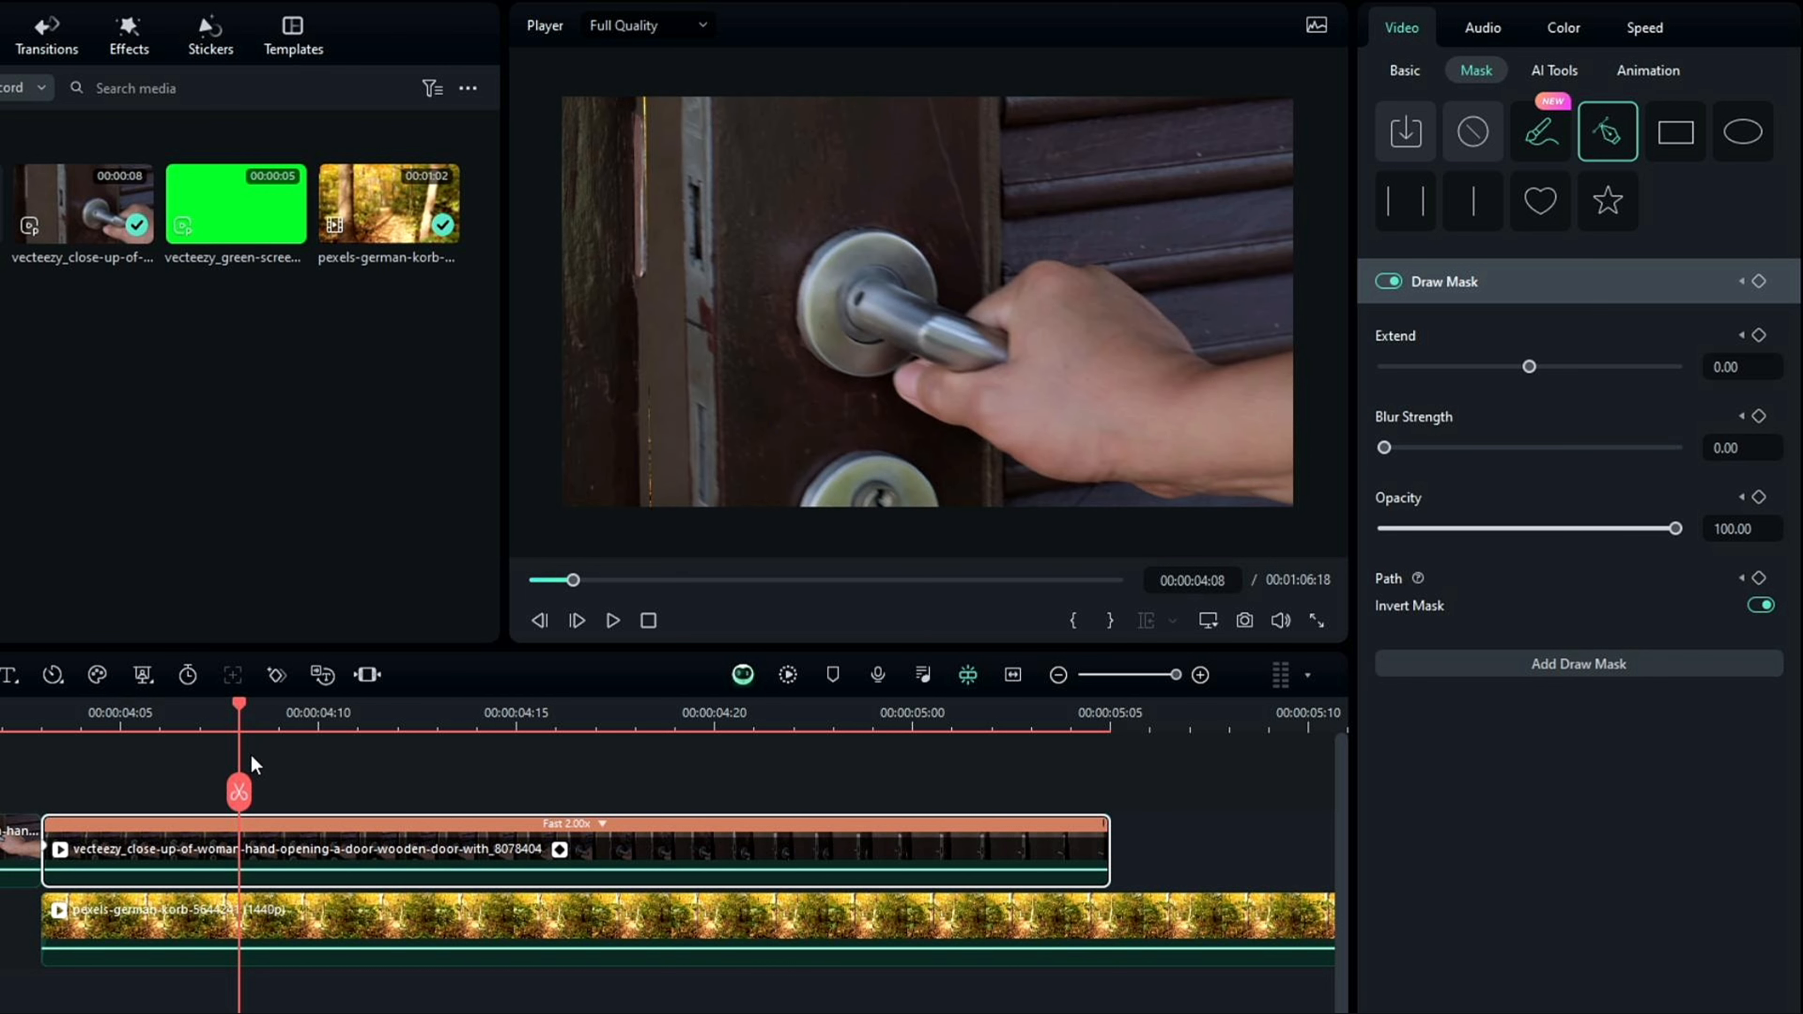
left_click(1612, 129)
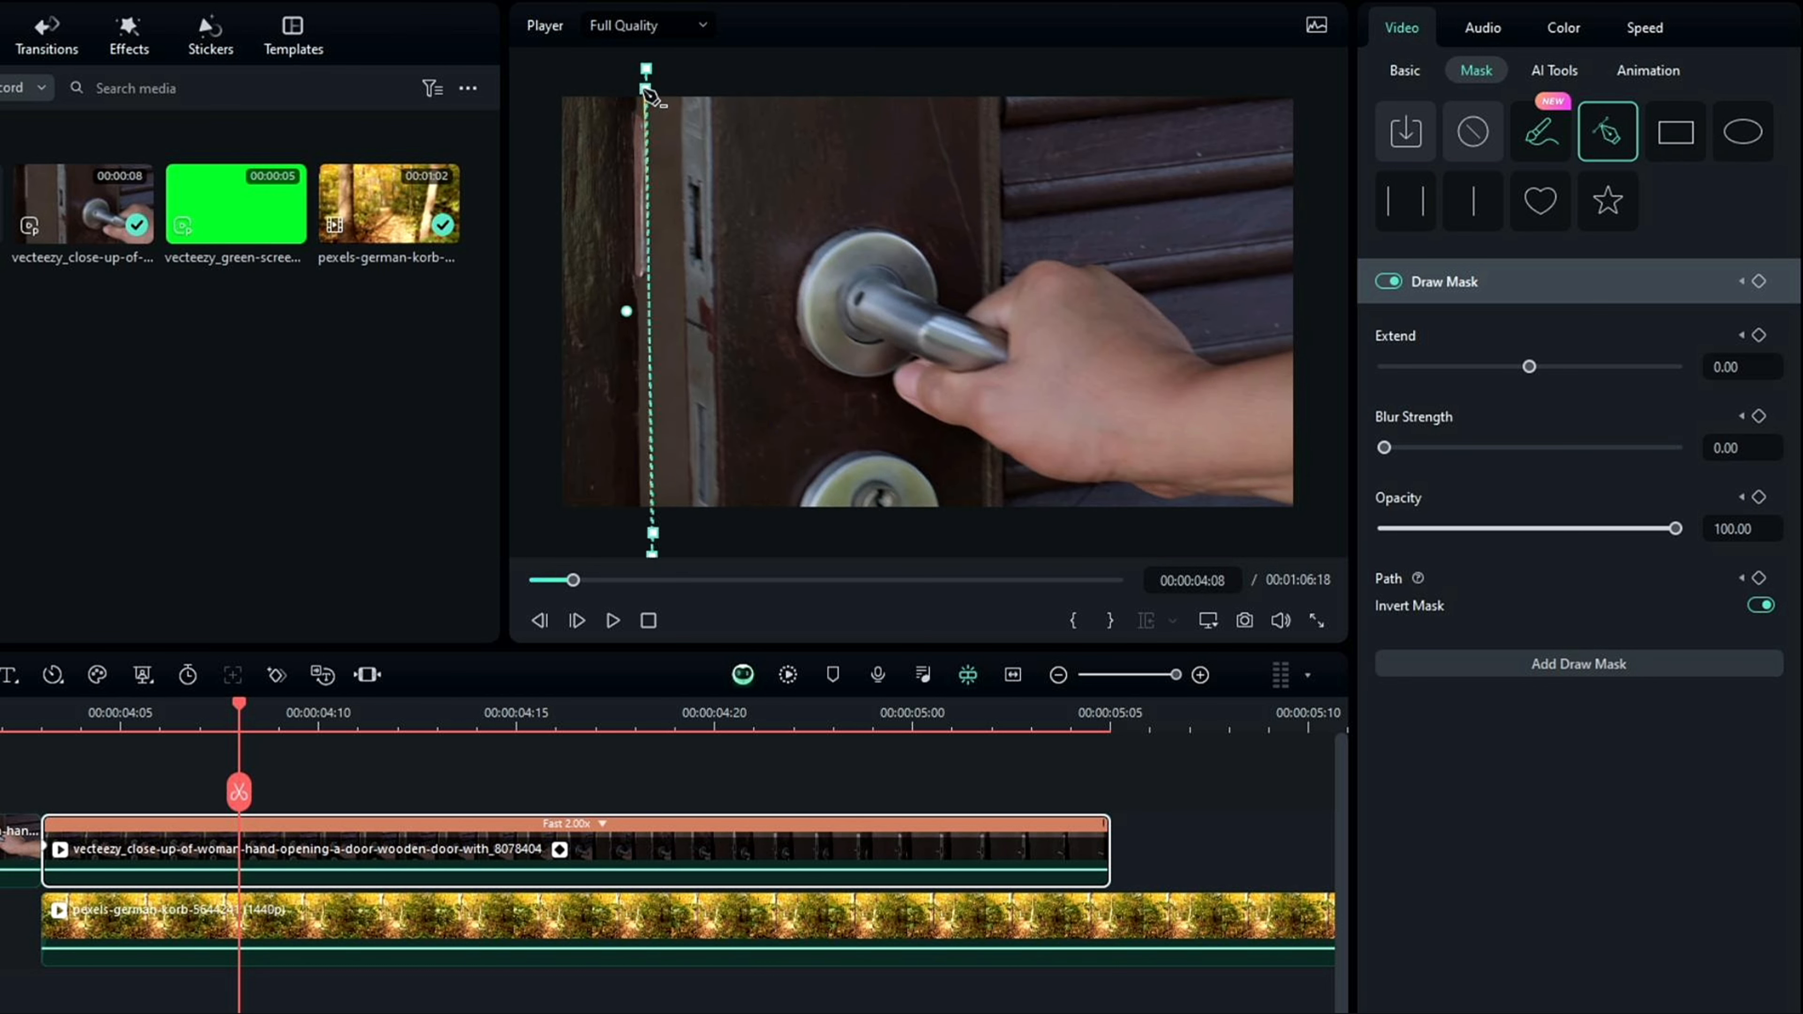
left_click_drag(639, 88, 632, 89)
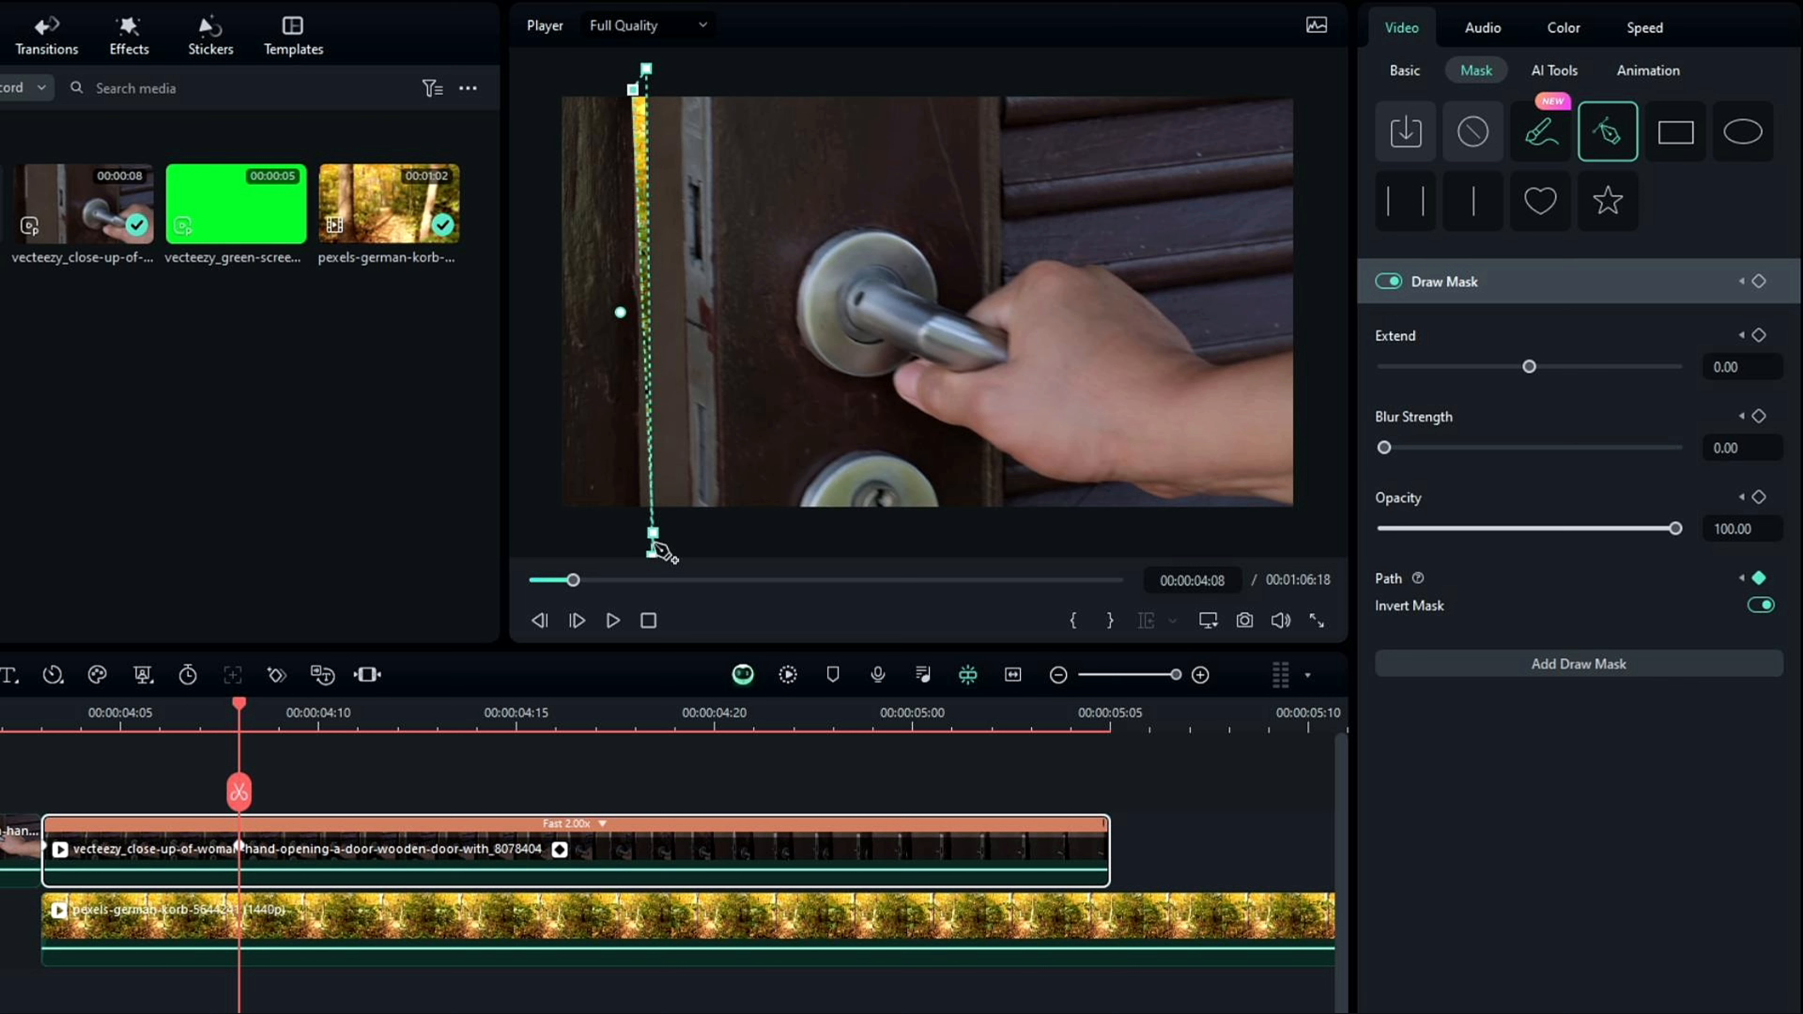
left_click_drag(651, 534, 639, 536)
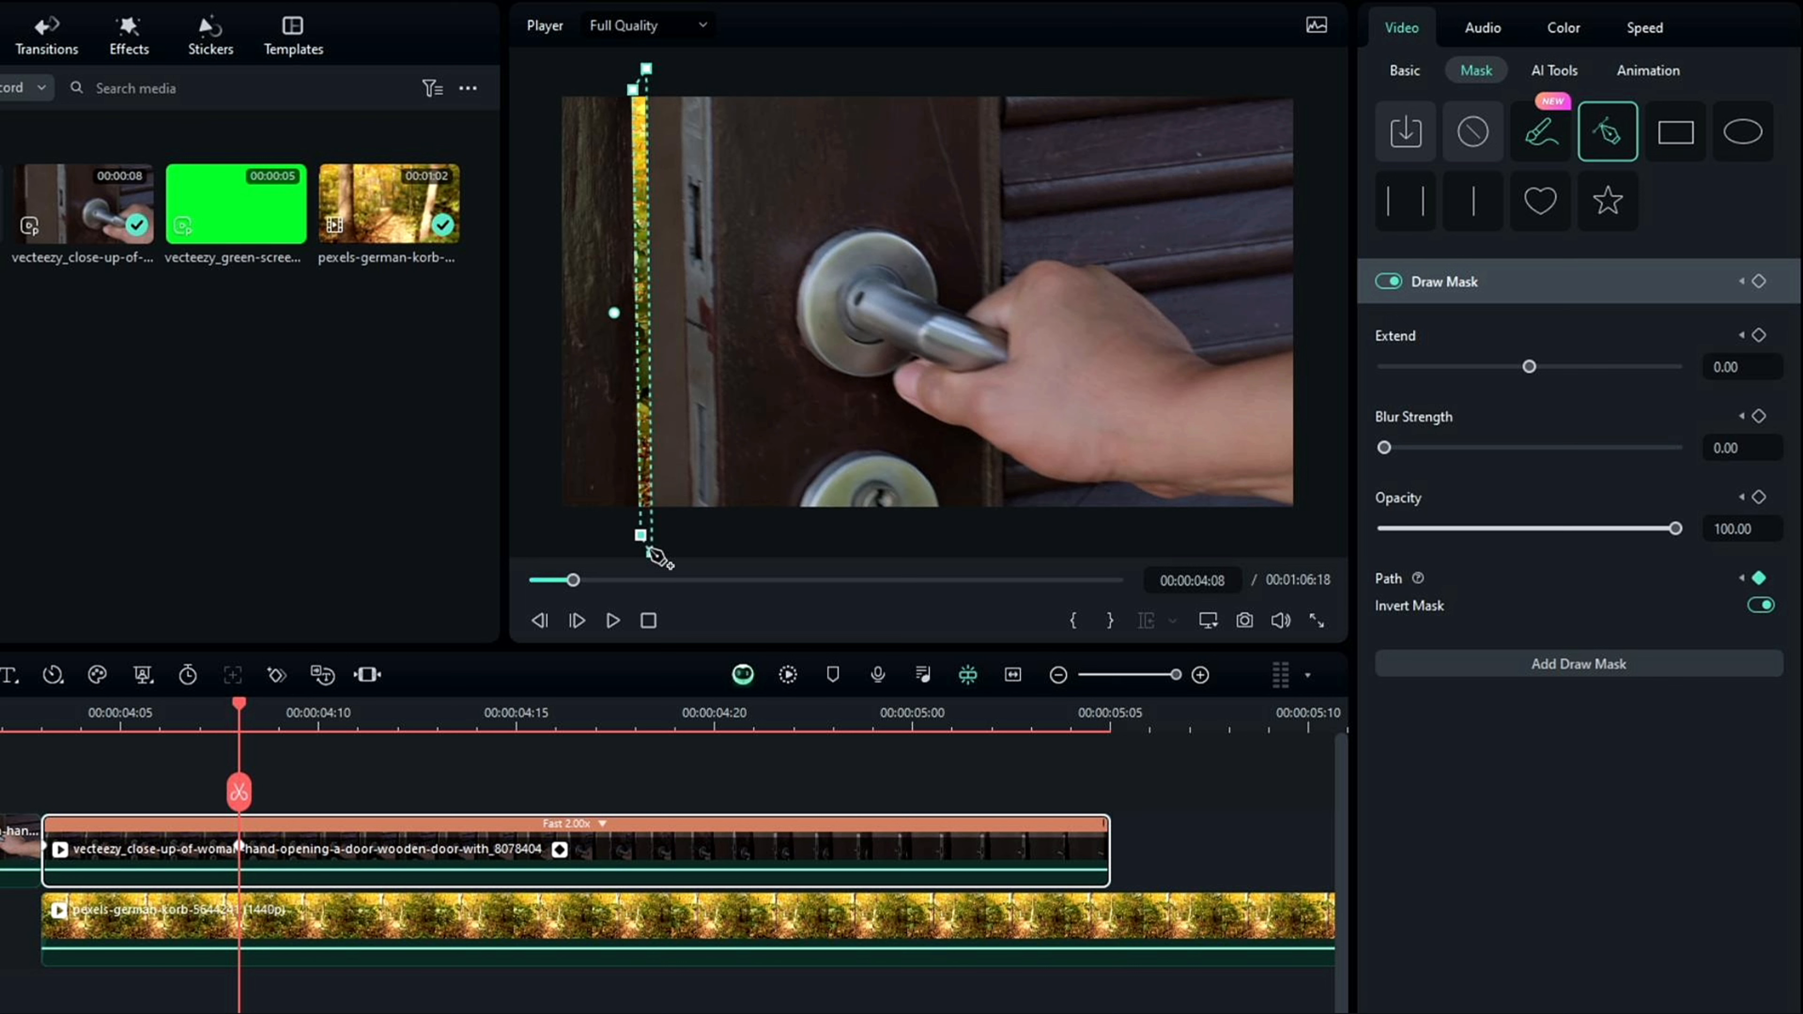
left_click(701, 551)
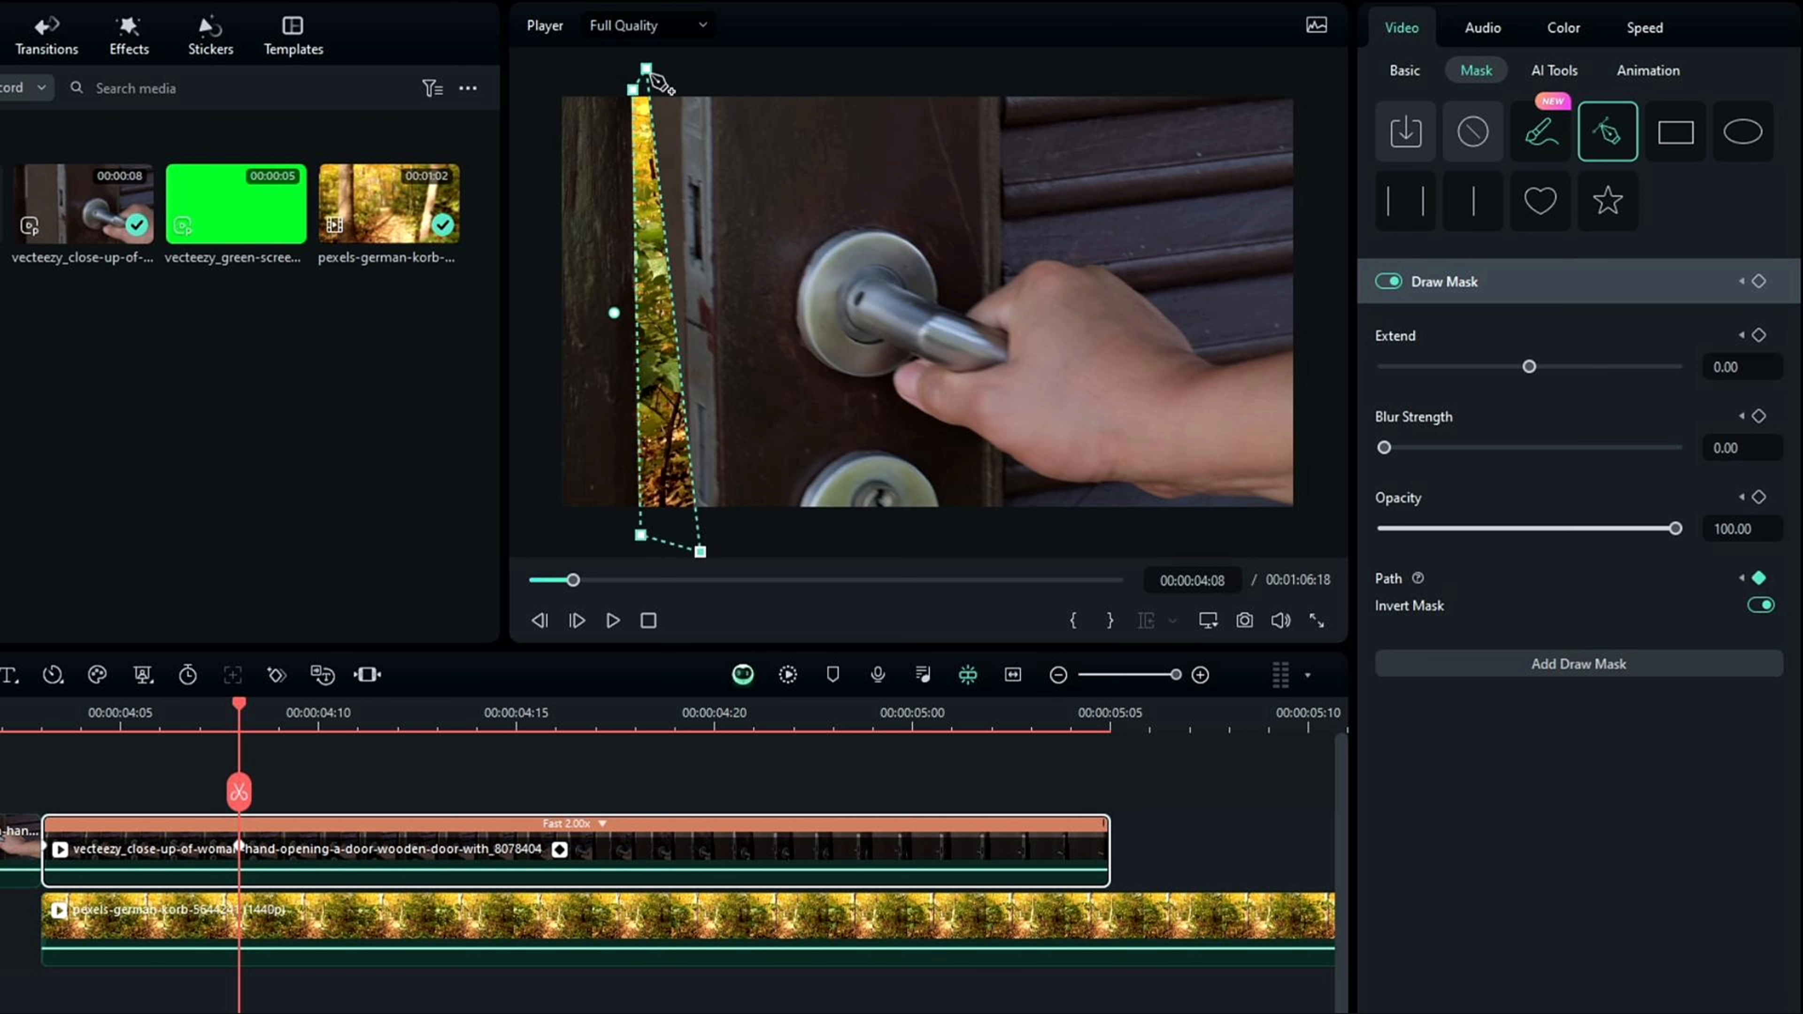
left_click_drag(646, 69, 680, 72)
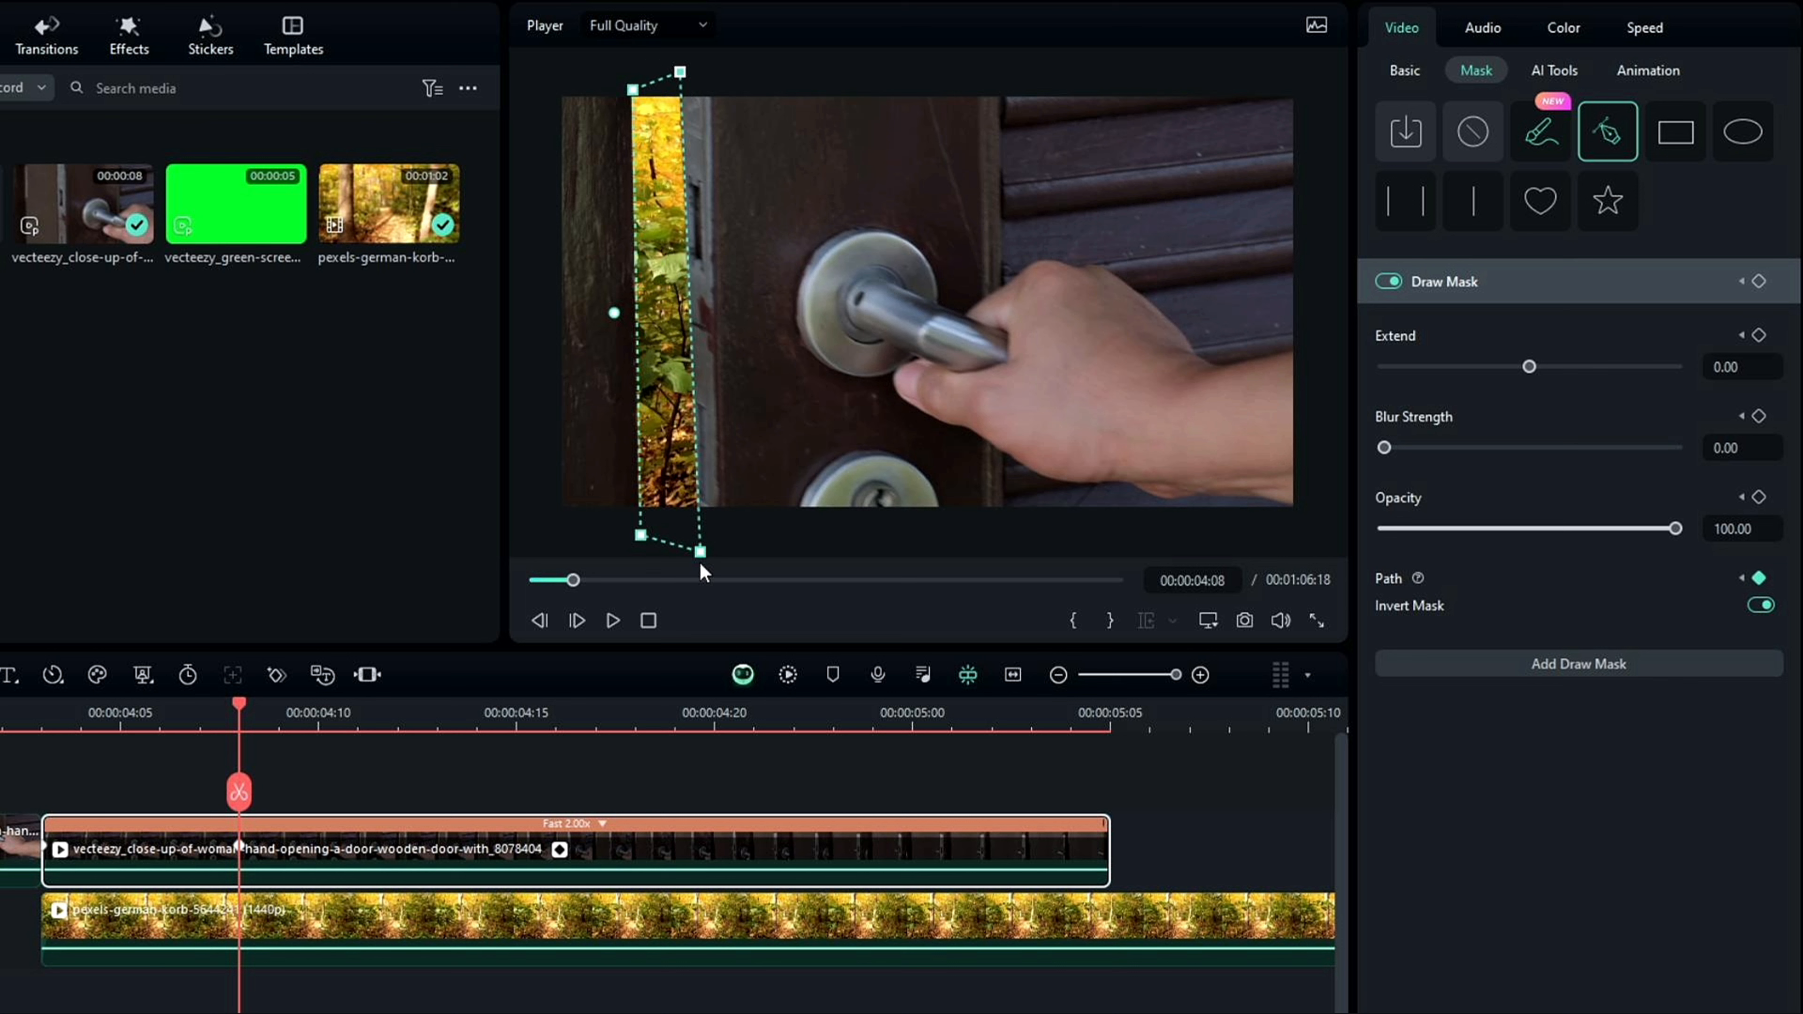
left_click_drag(700, 552, 689, 540)
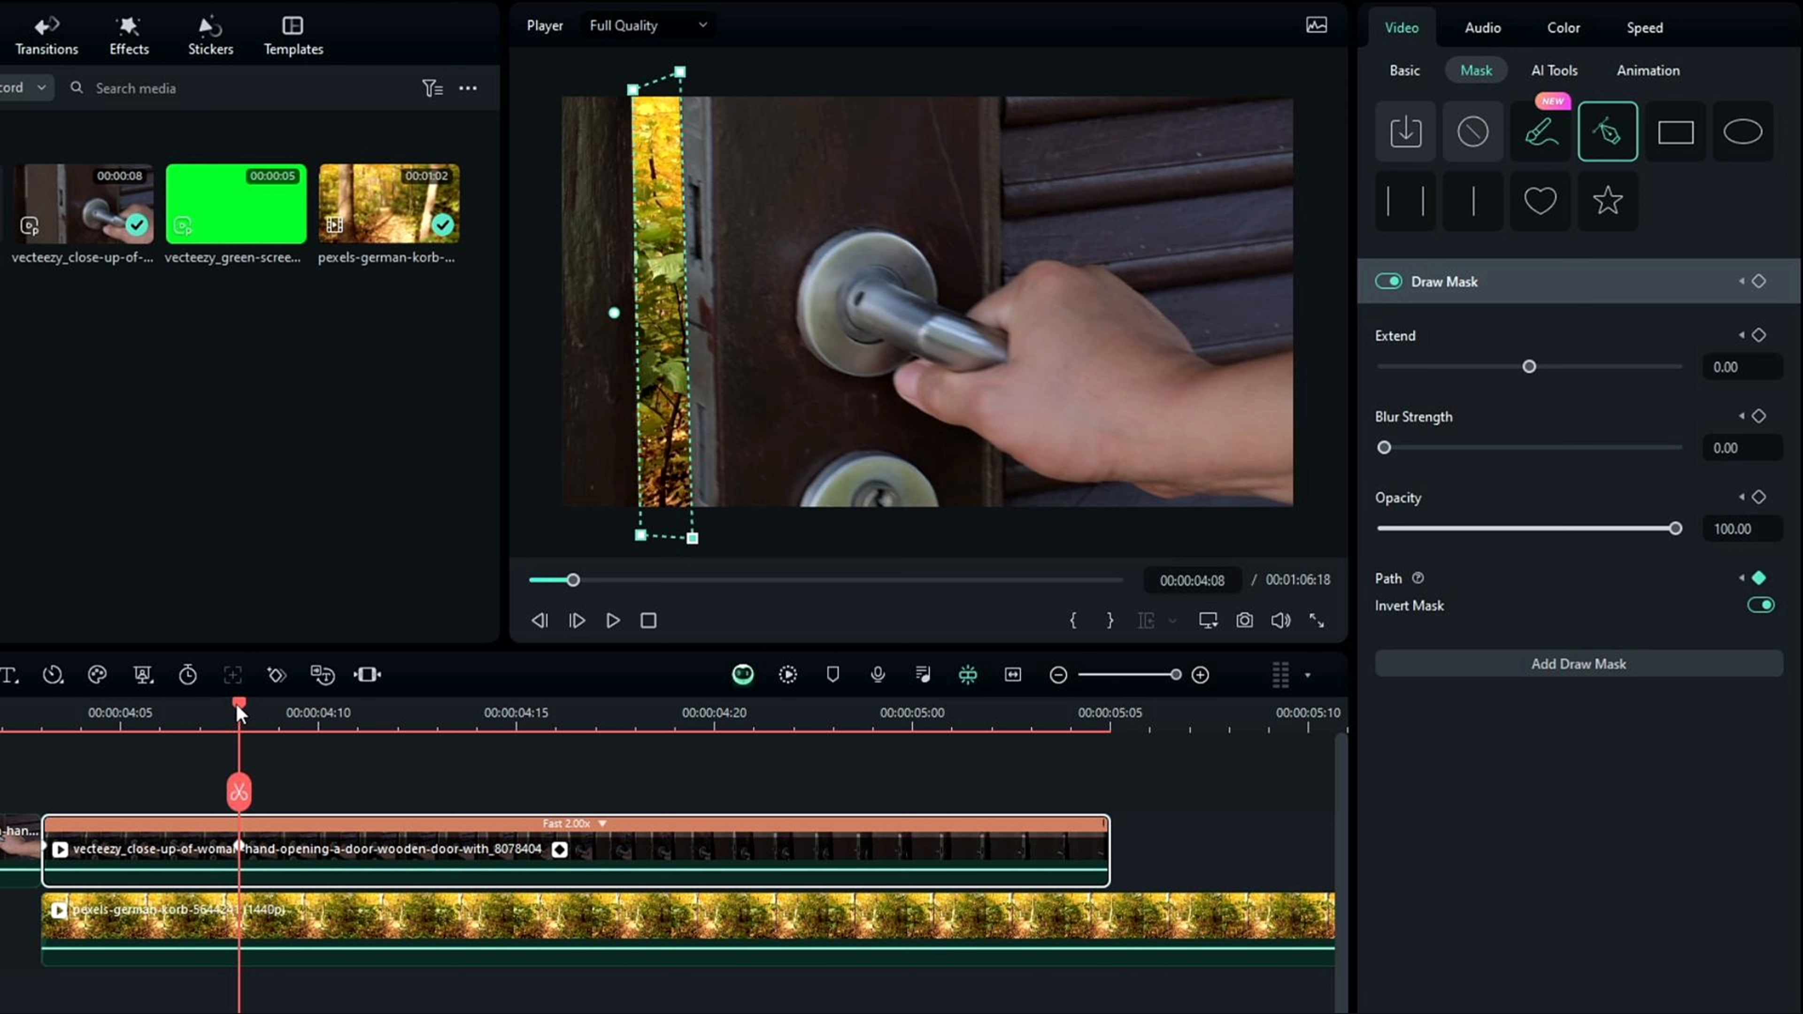
At 00:00:04:13, reshape the mask so its four corners fit the wider gap between the door frame and the door.
left_click_drag(234, 701, 449, 710)
left_click_drag(634, 90, 619, 88)
left_click_drag(641, 535, 629, 536)
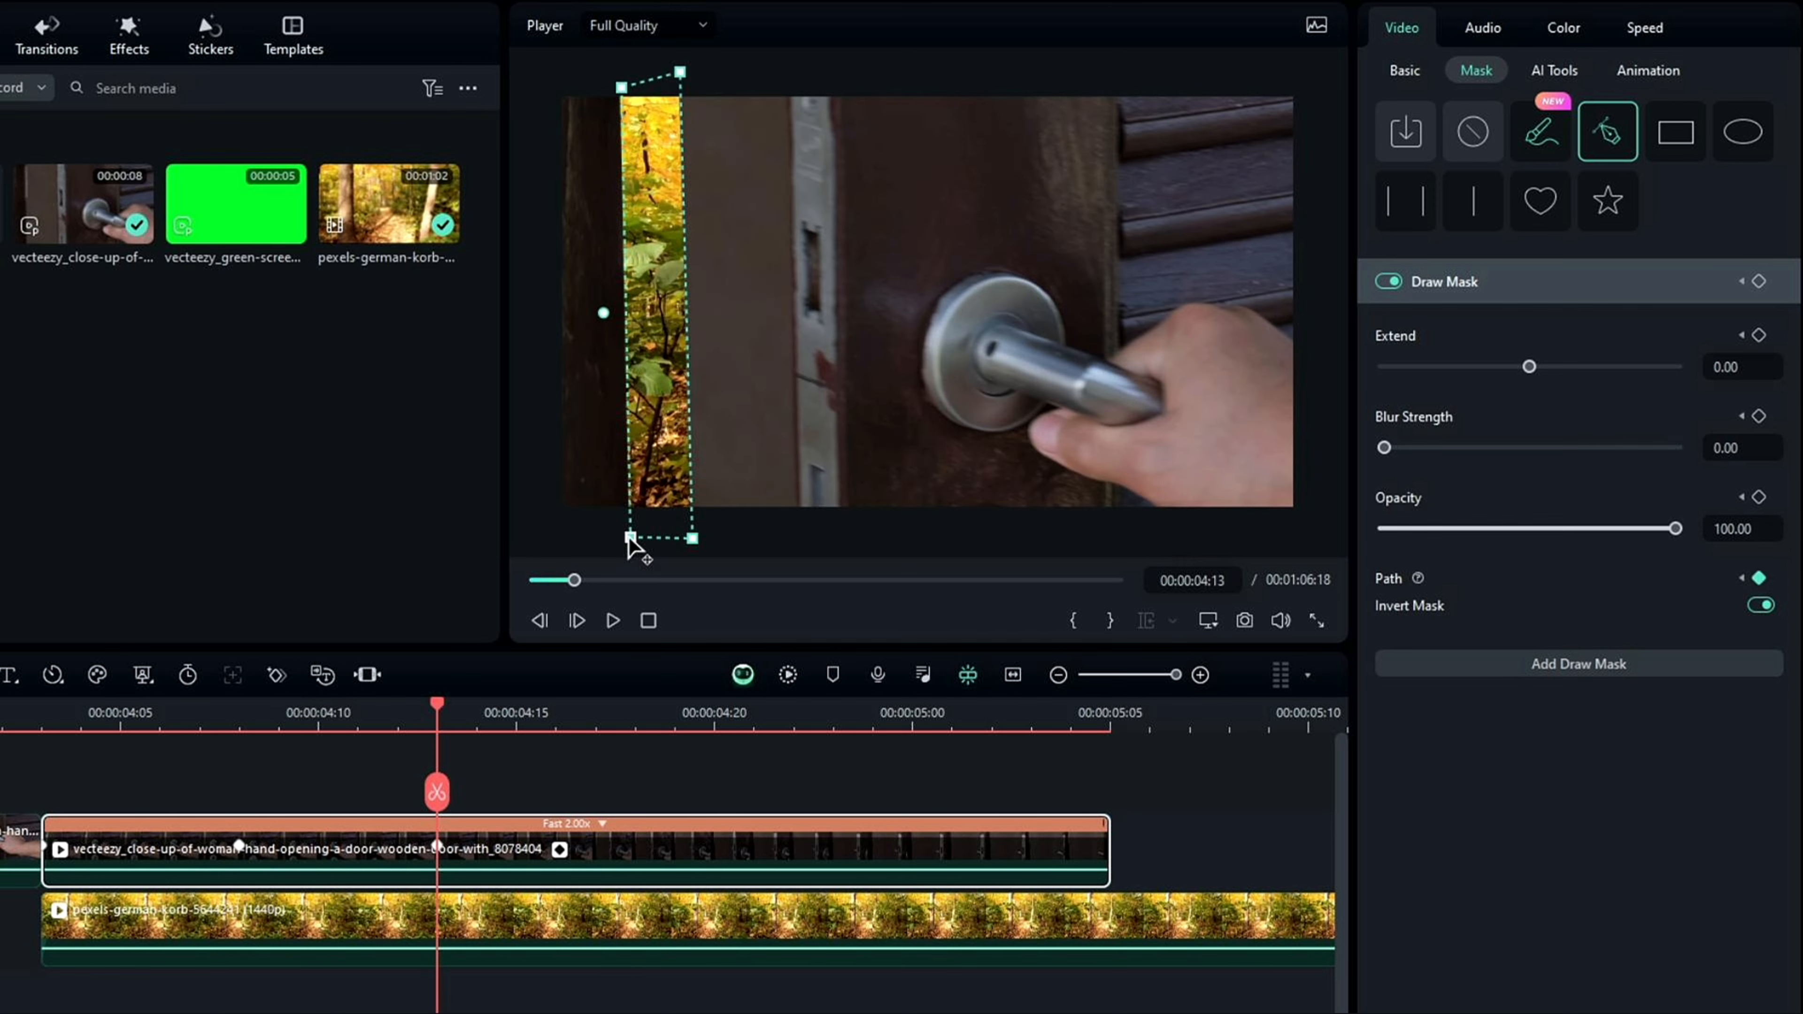
left_click_drag(680, 72, 797, 72)
left_click_drag(692, 539, 802, 532)
Reshape the mask to follow the moving door edge at one intermediate frame and at 00:00:04:22.
left_click_drag(440, 712, 625, 725)
left_click_drag(797, 73, 965, 69)
left_click_drag(802, 534, 965, 548)
left_click_drag(635, 712, 793, 726)
left_click_drag(965, 549, 1111, 548)
left_click_drag(965, 69, 1091, 66)
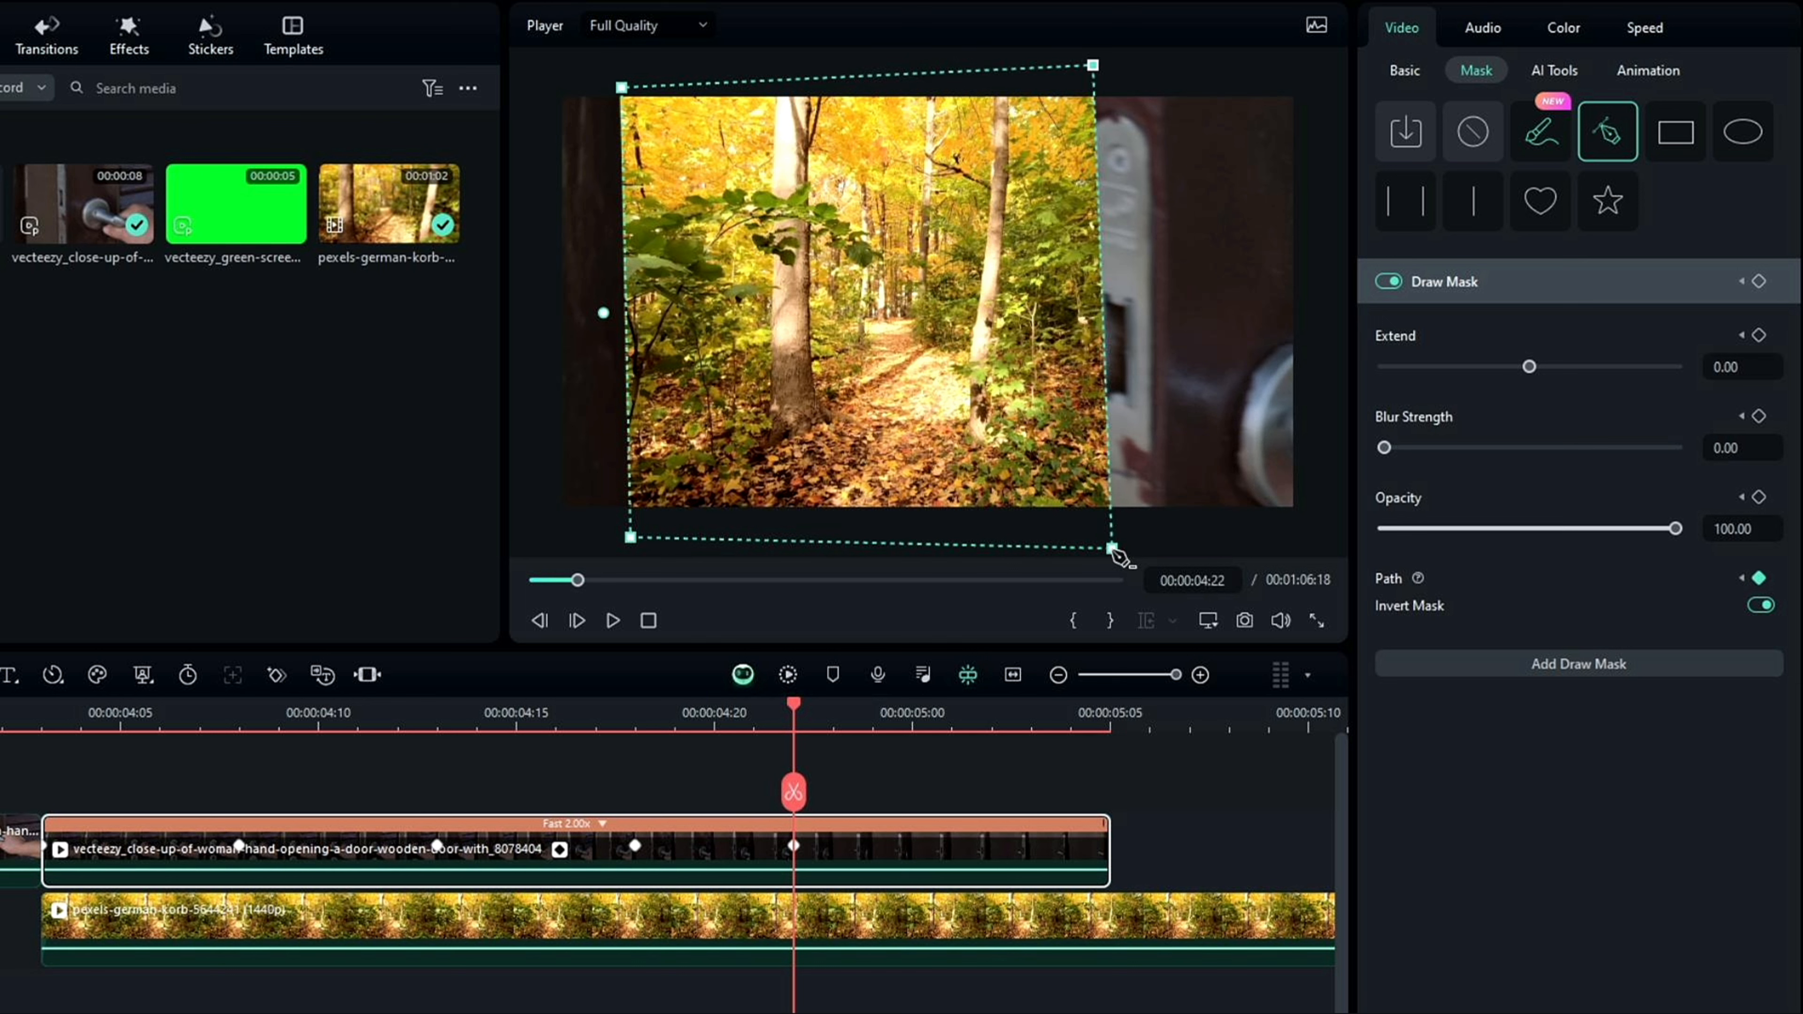
left_click_drag(1111, 549, 1095, 543)
Widen the mask with the door at two more frames, ending beyond the picture edge at 00:00:05:04, and play back the opening.
left_click_drag(794, 705, 952, 710)
left_click_drag(1090, 66, 1246, 71)
left_click_drag(1096, 546, 1240, 547)
left_click_drag(952, 710, 1071, 711)
left_click_drag(1240, 547, 1328, 551)
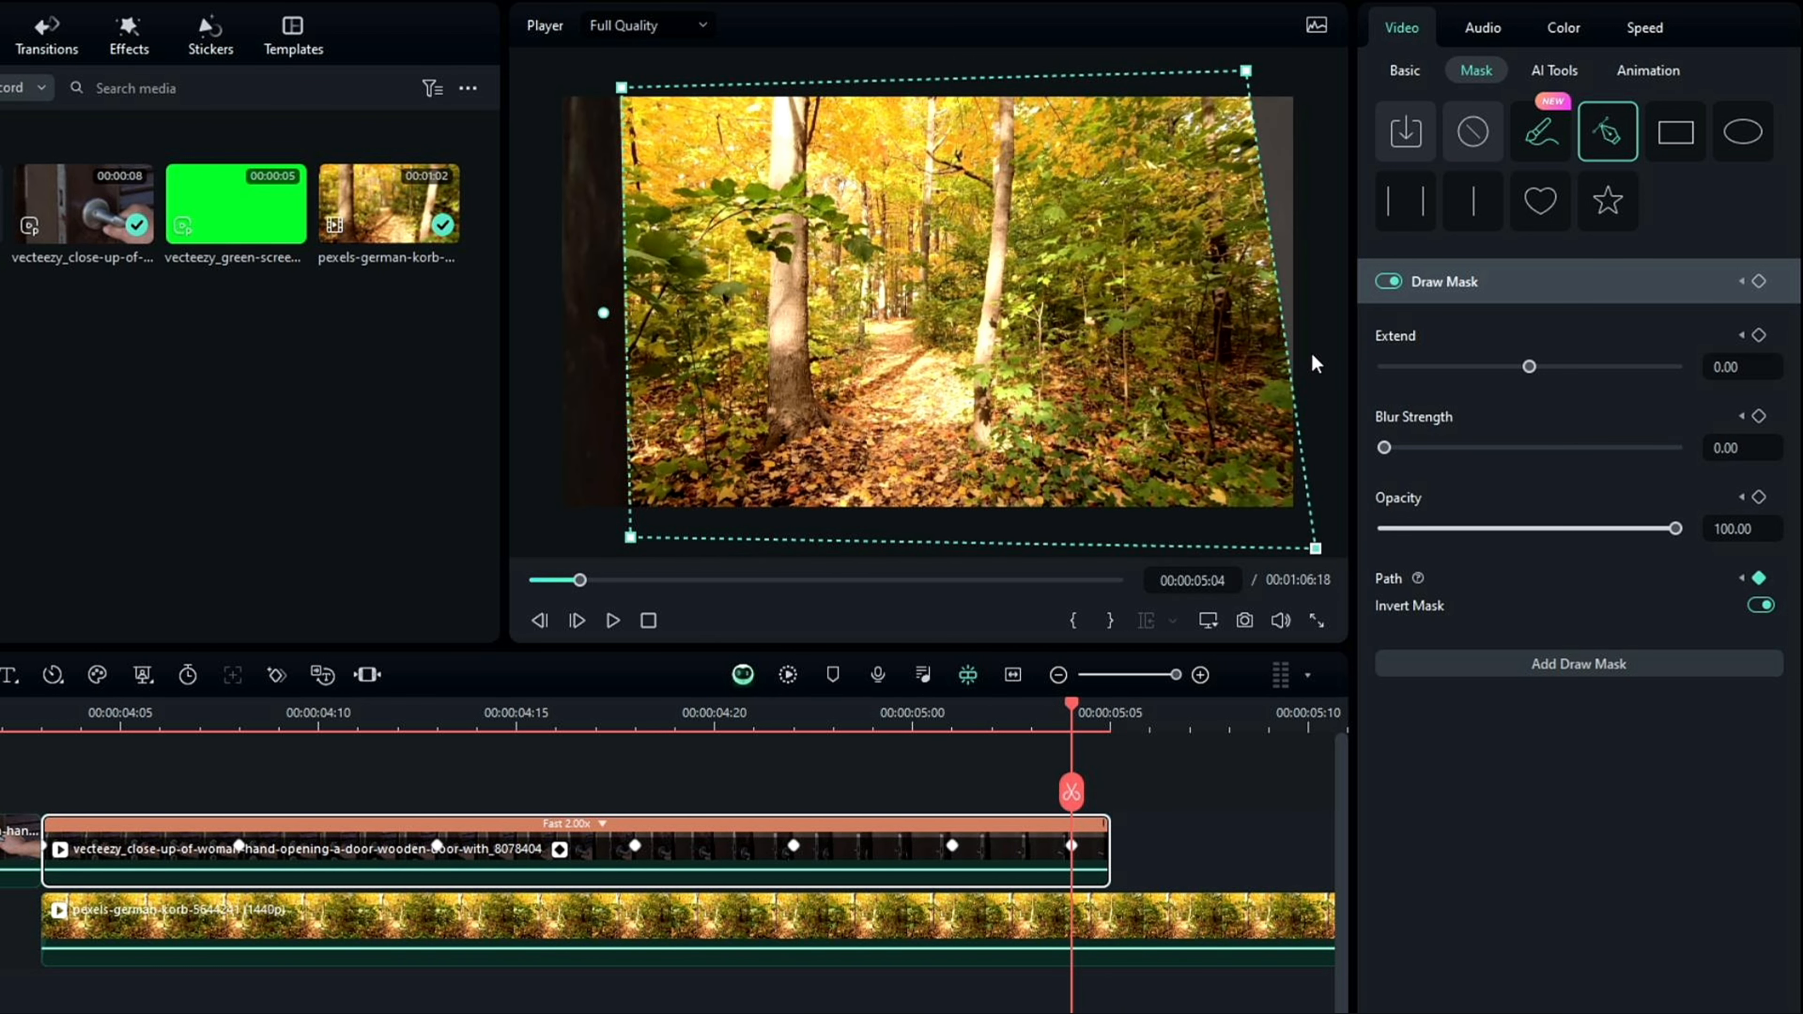
left_click_drag(1246, 71, 1307, 78)
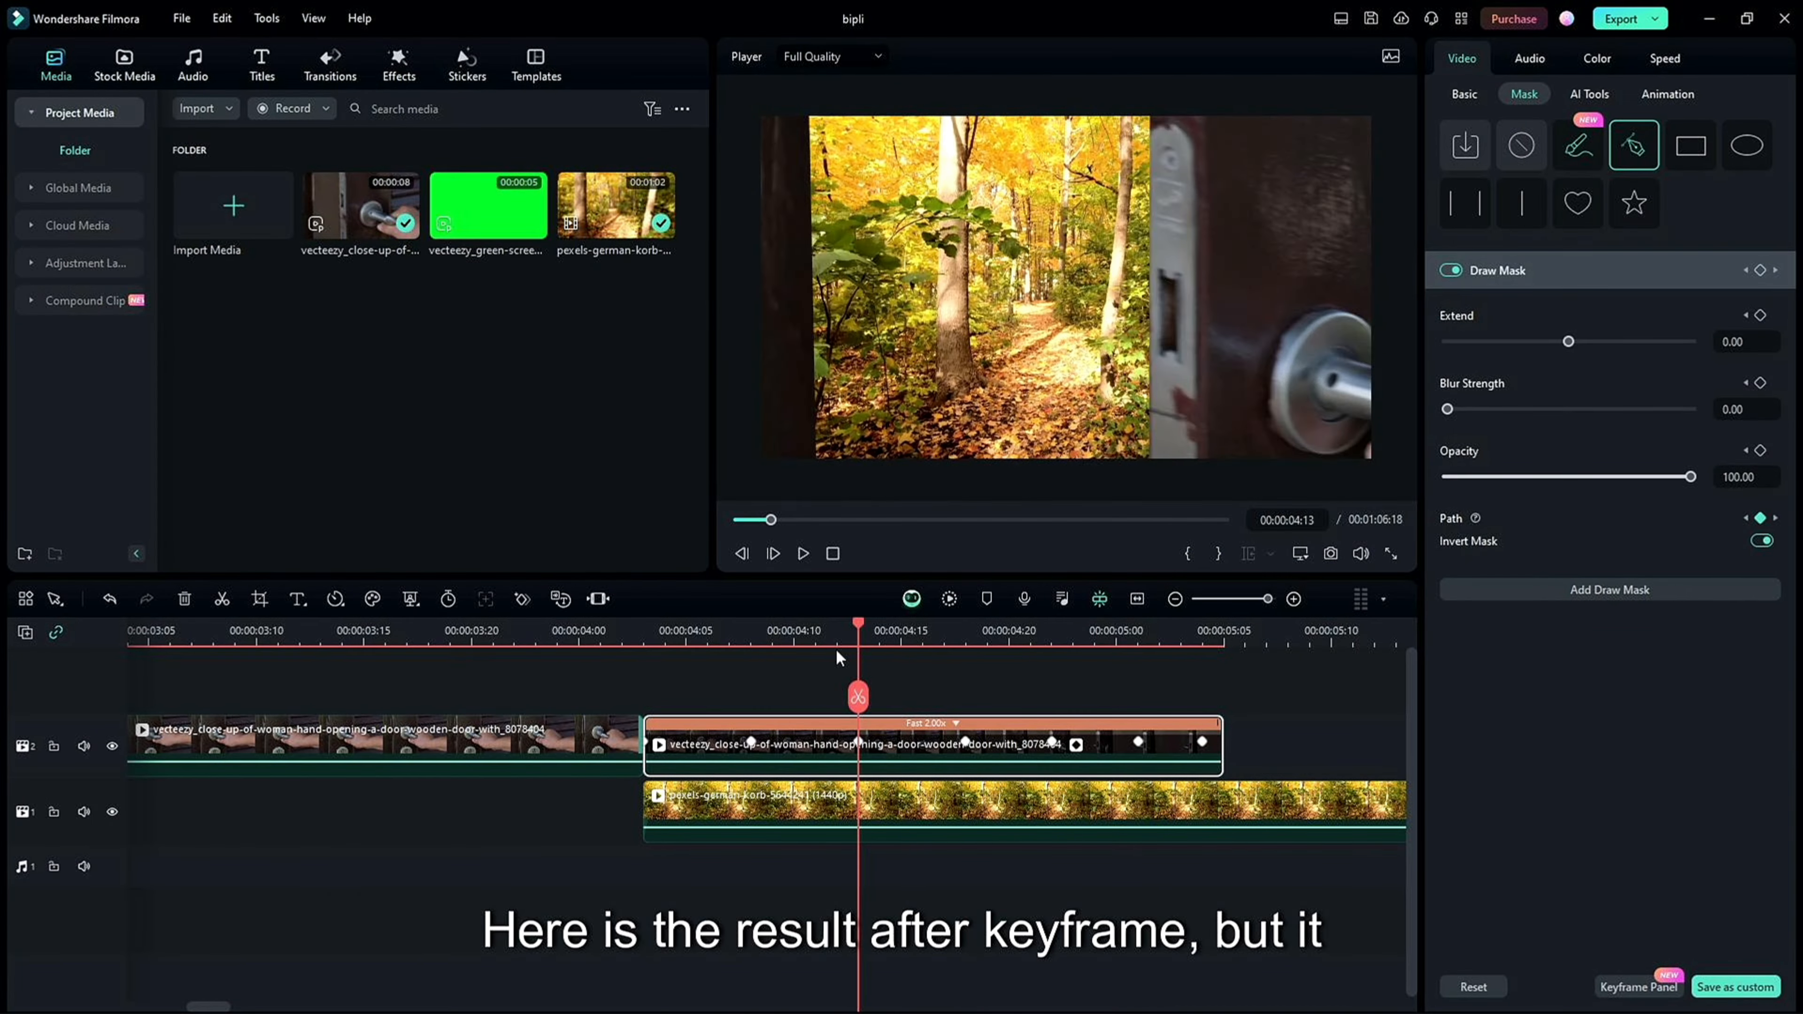
left_click_drag(836, 648, 555, 637)
key("space")
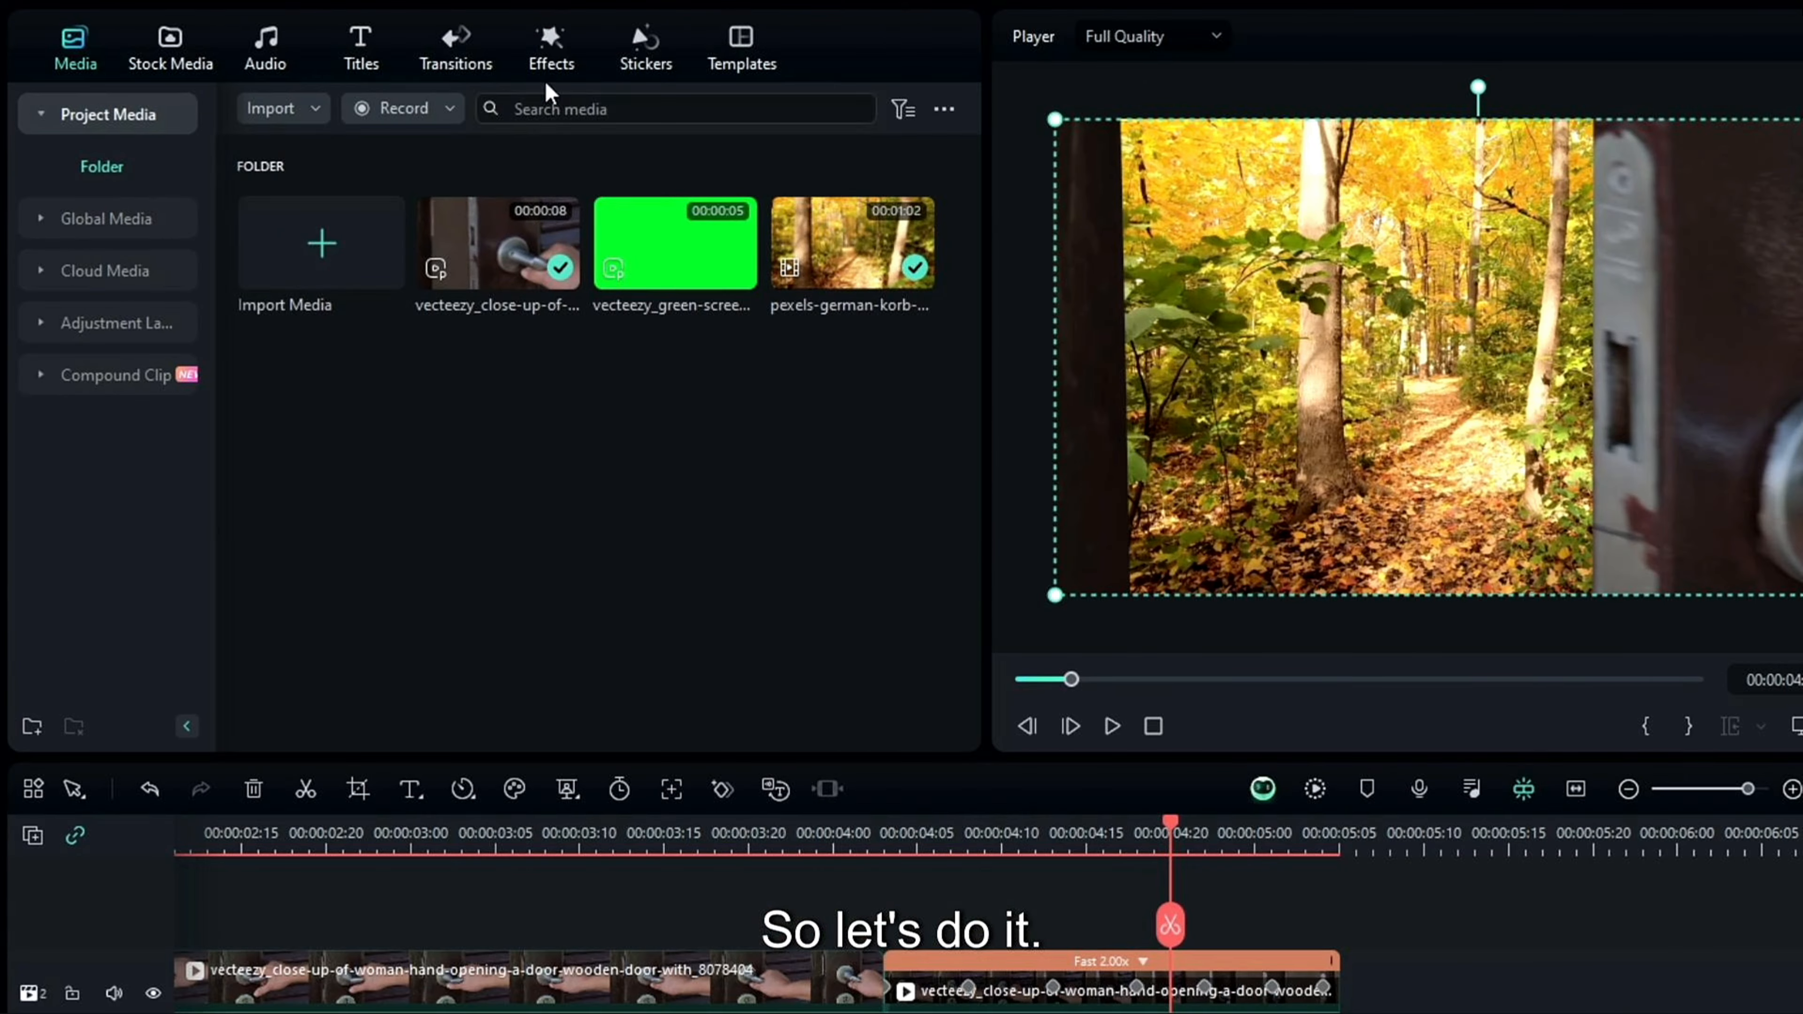
Search the downloaded effects for "blur" and apply Square Blur to the forest clip.
left_click(552, 62)
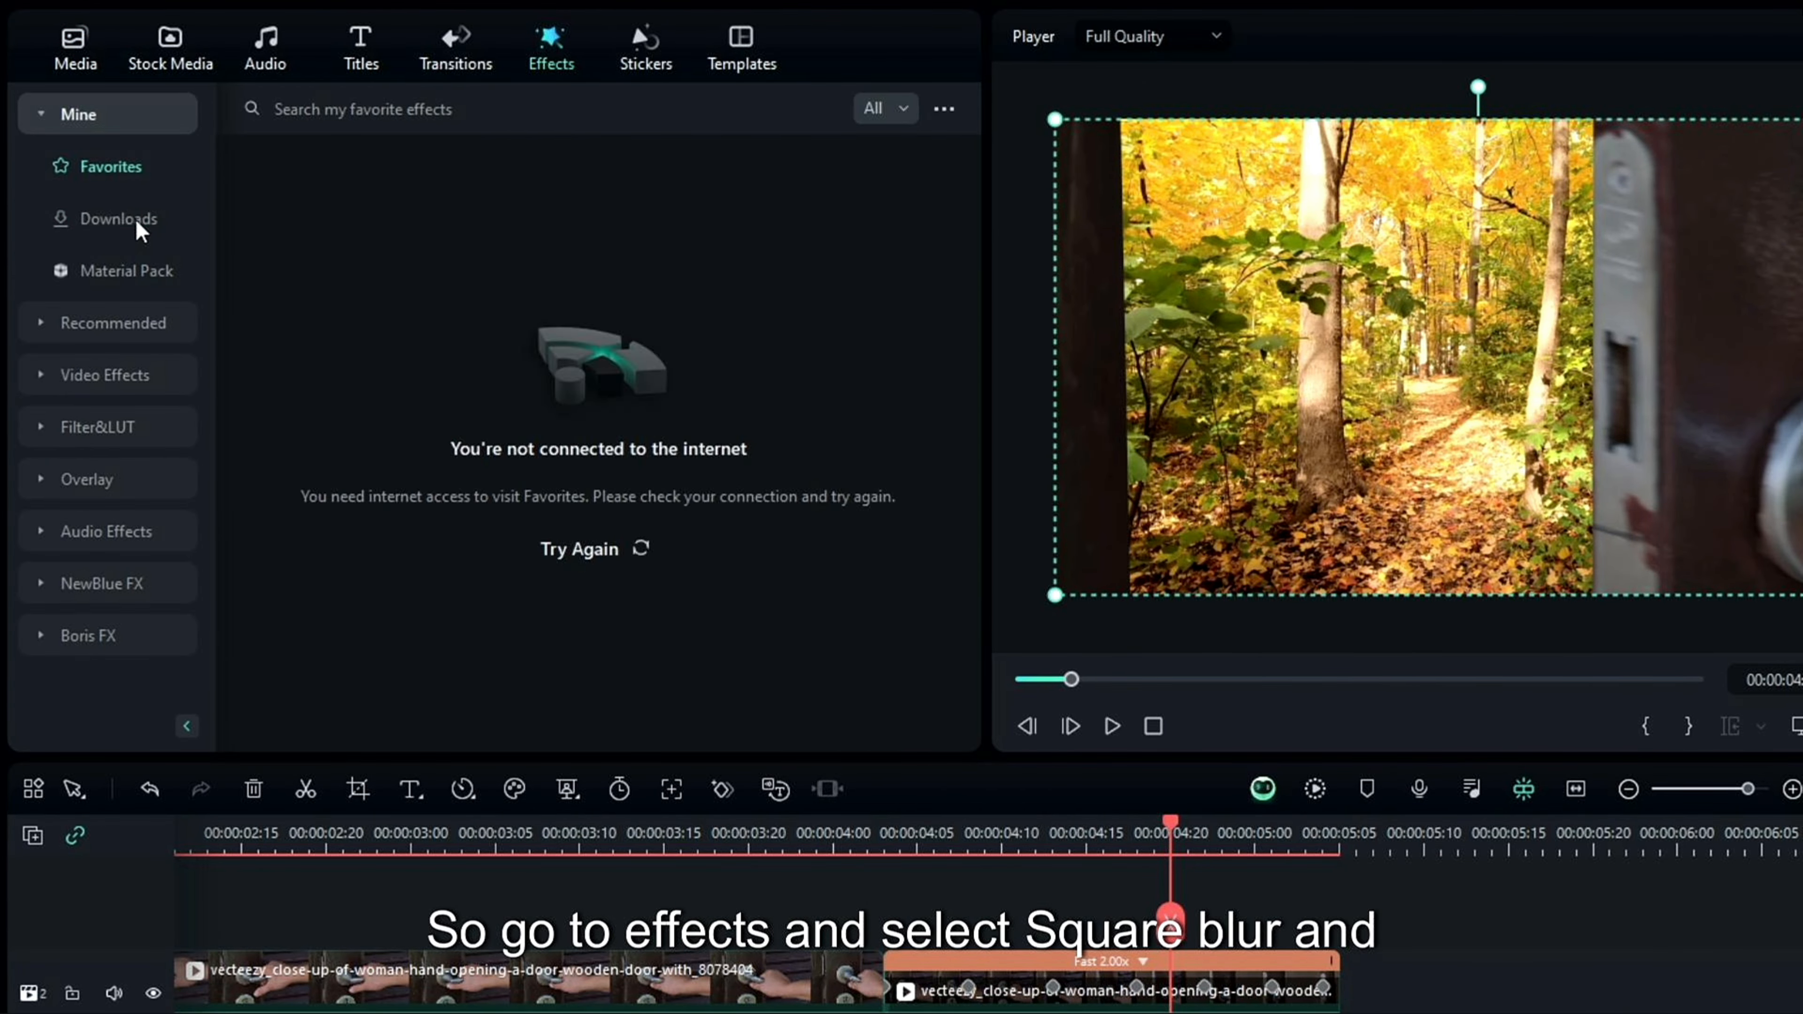
left_click(134, 220)
left_click(454, 110)
left_click(292, 183)
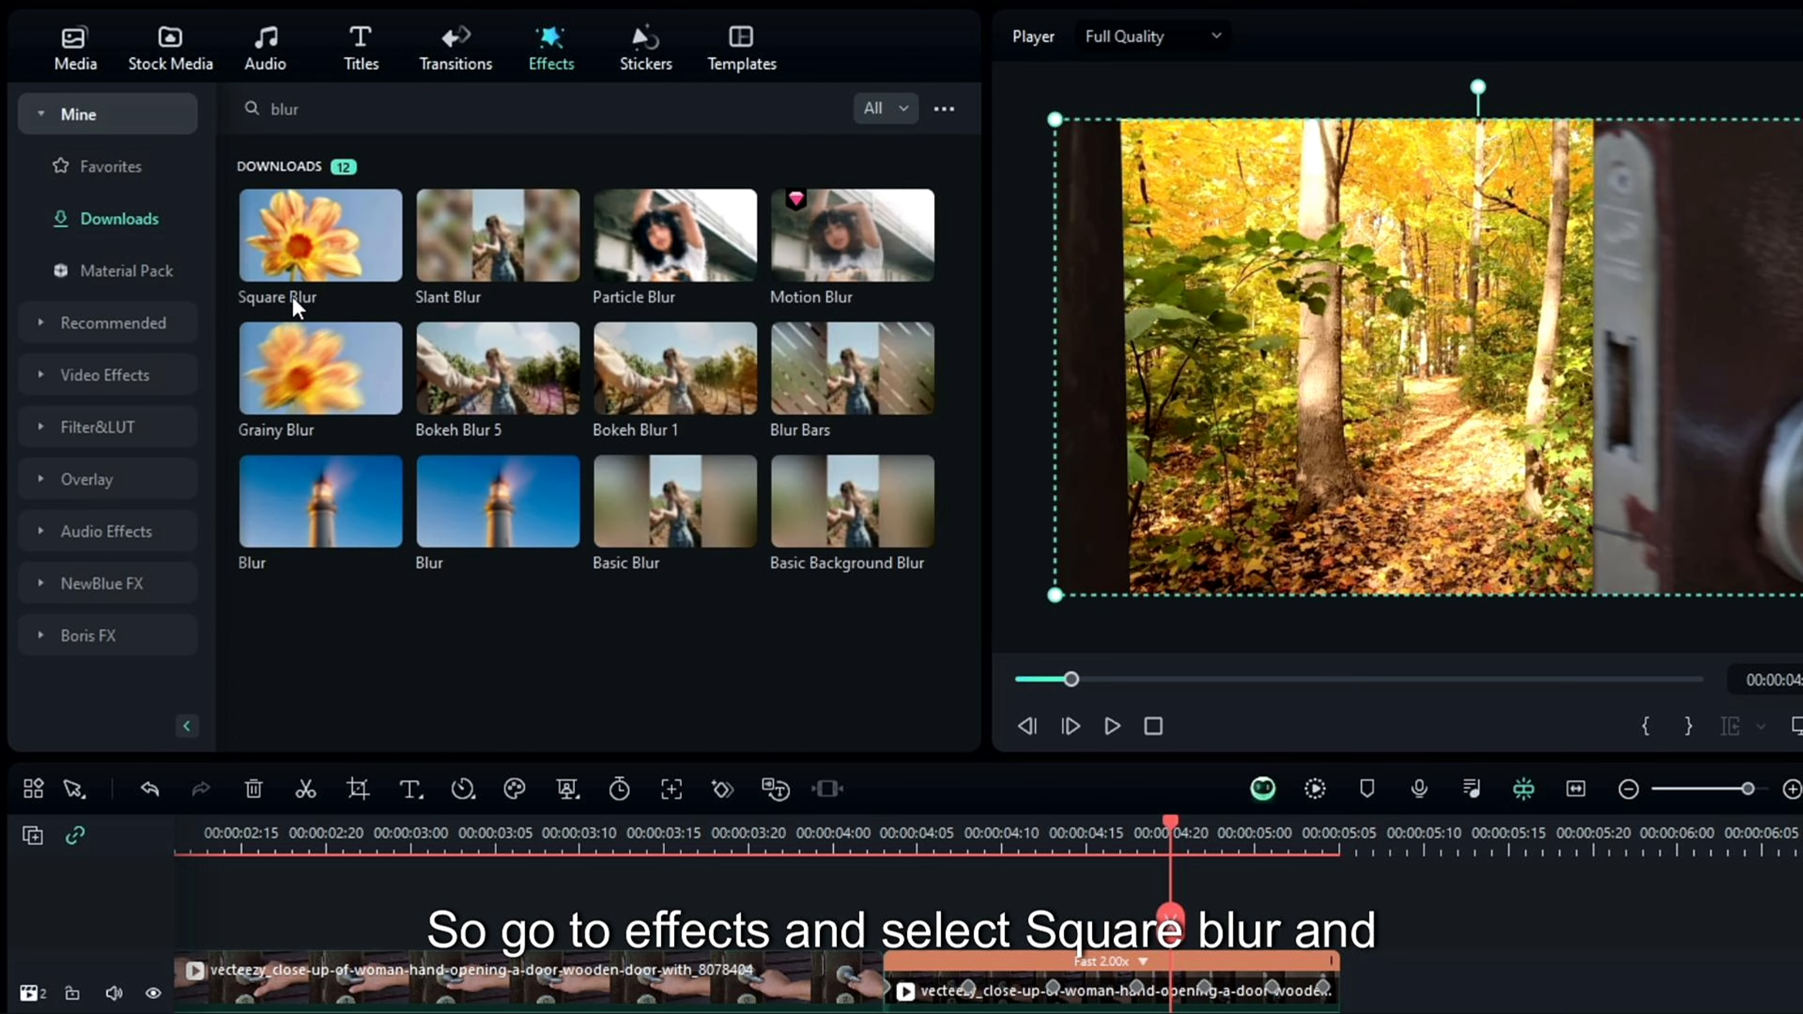
left_click_drag(302, 270, 771, 805)
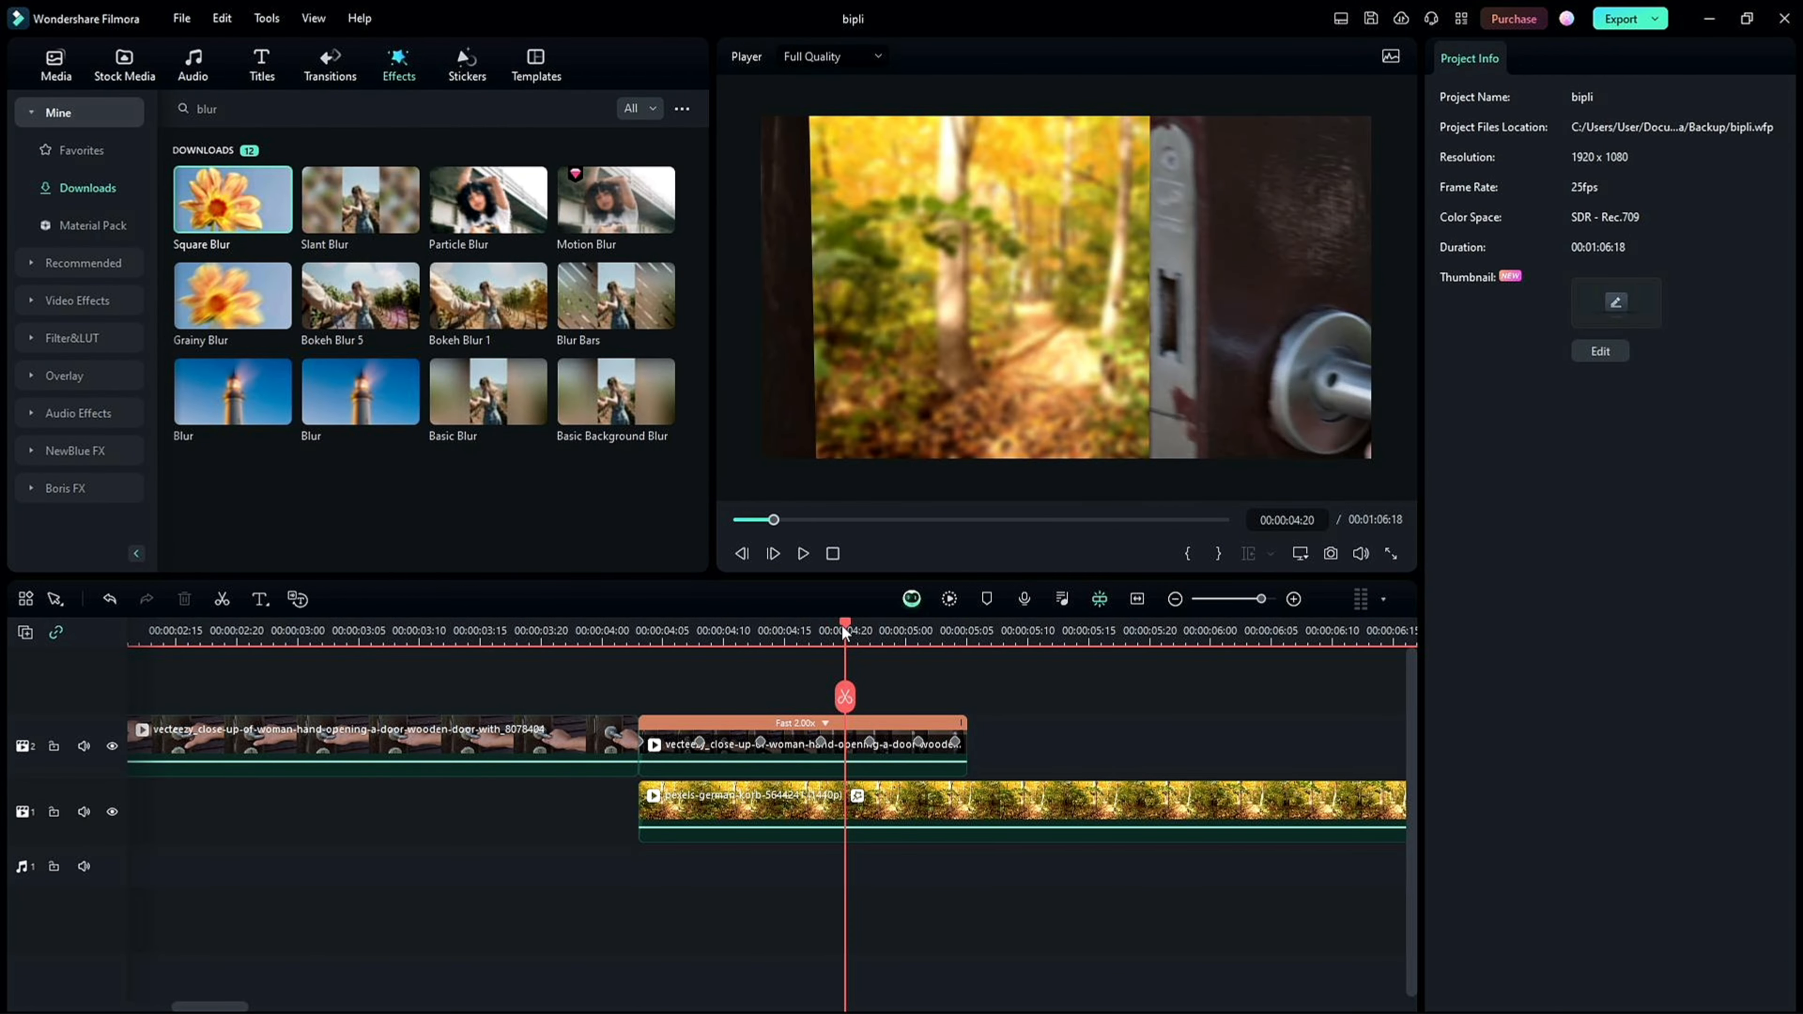
Add size and opacity keyframes for the forest clip's Square Blur at 00:00:04:03.
left_click_drag(843, 629, 641, 654)
left_click(687, 808)
left_click(1522, 94)
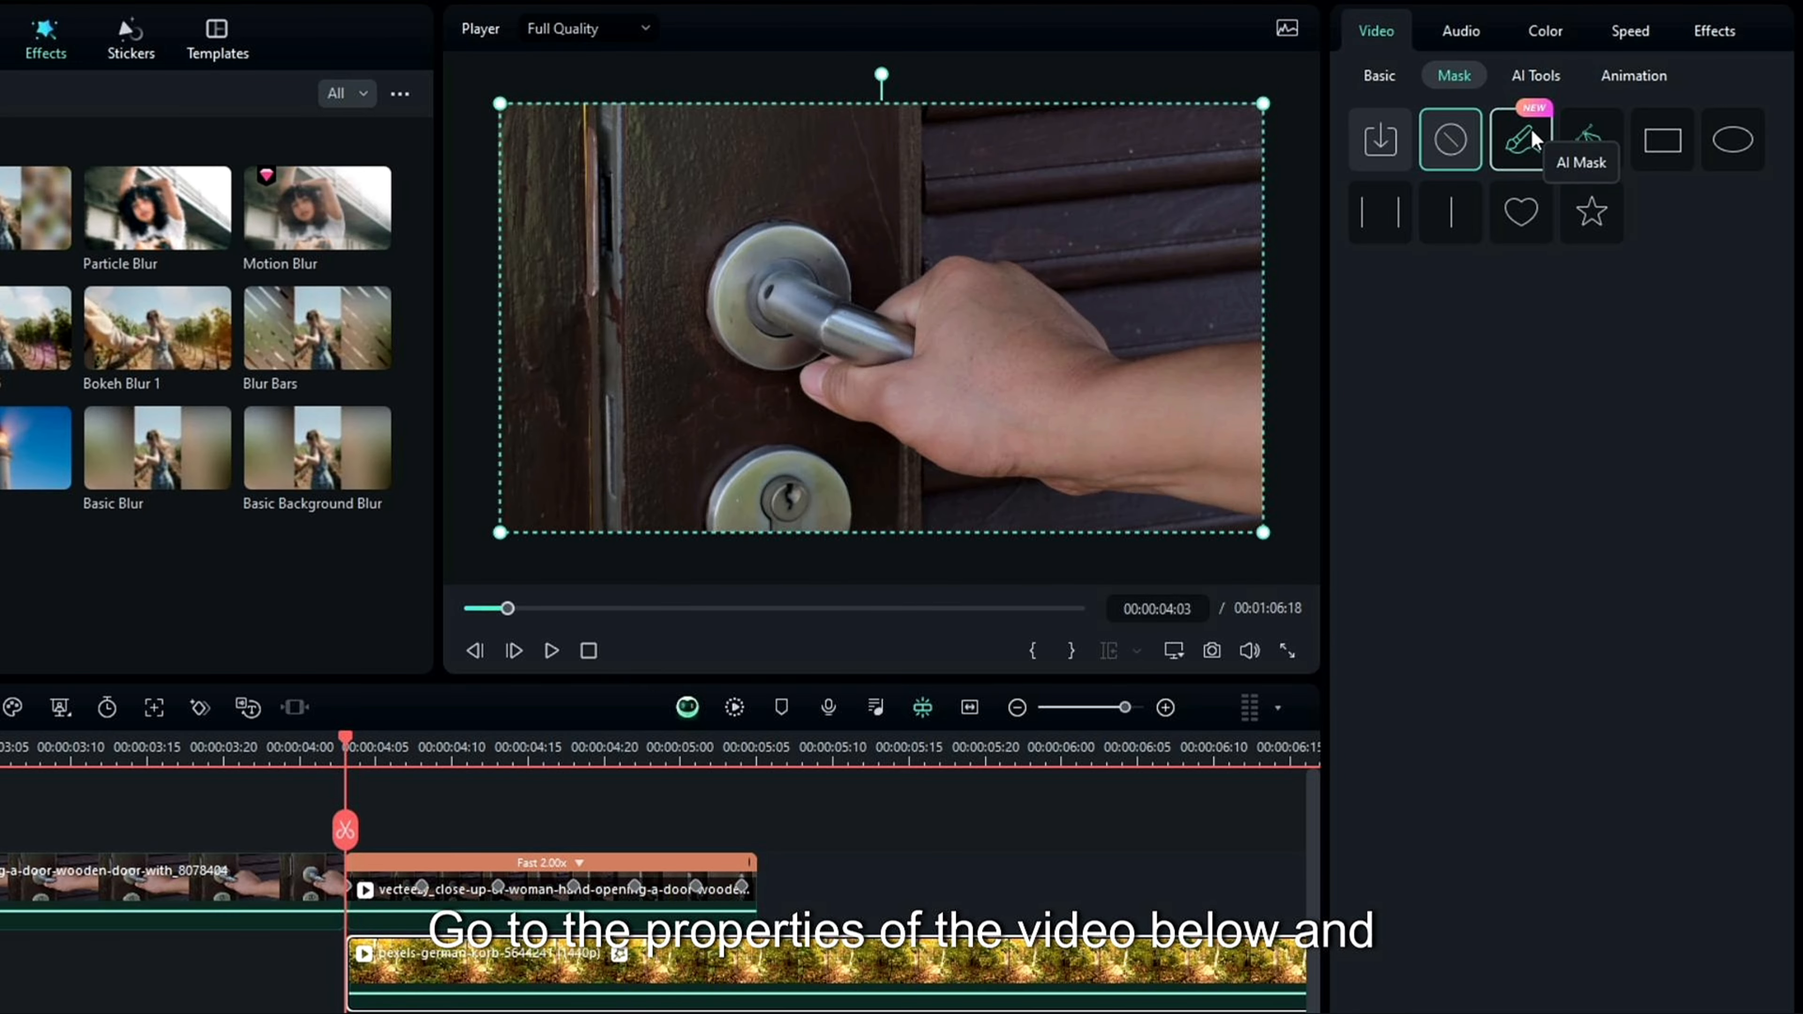
left_click(1713, 32)
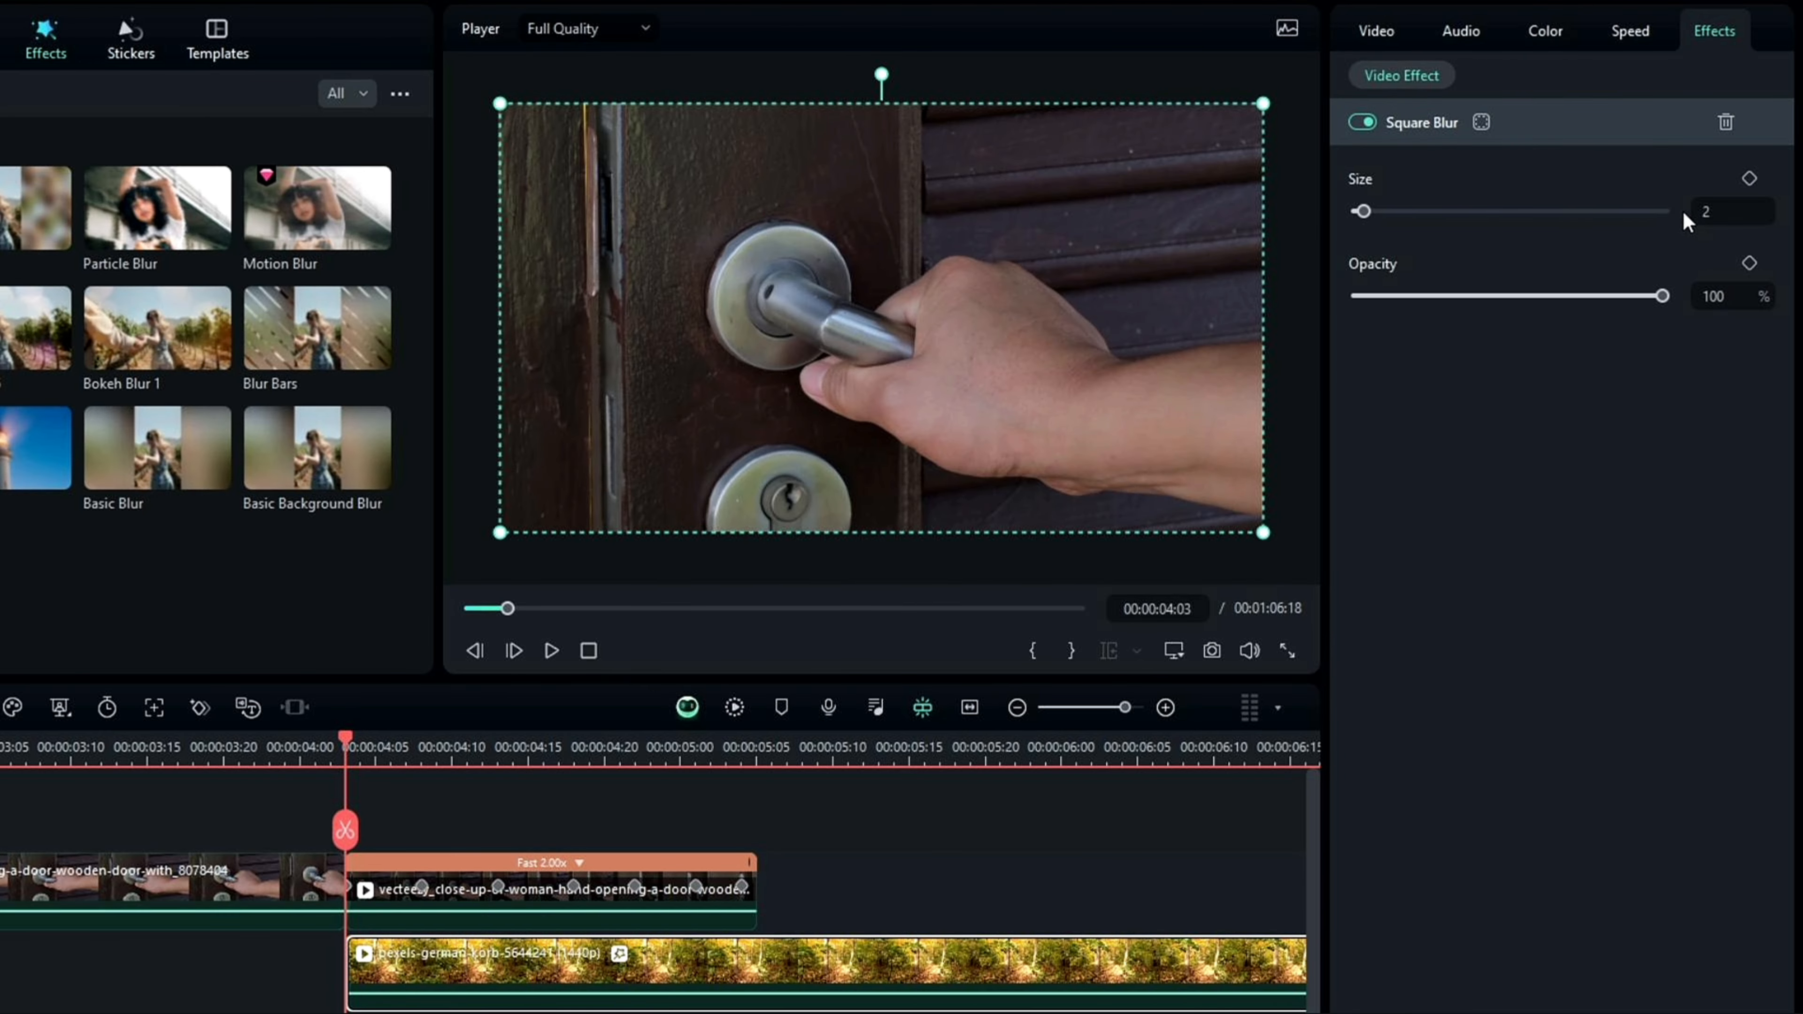
left_click(1750, 263)
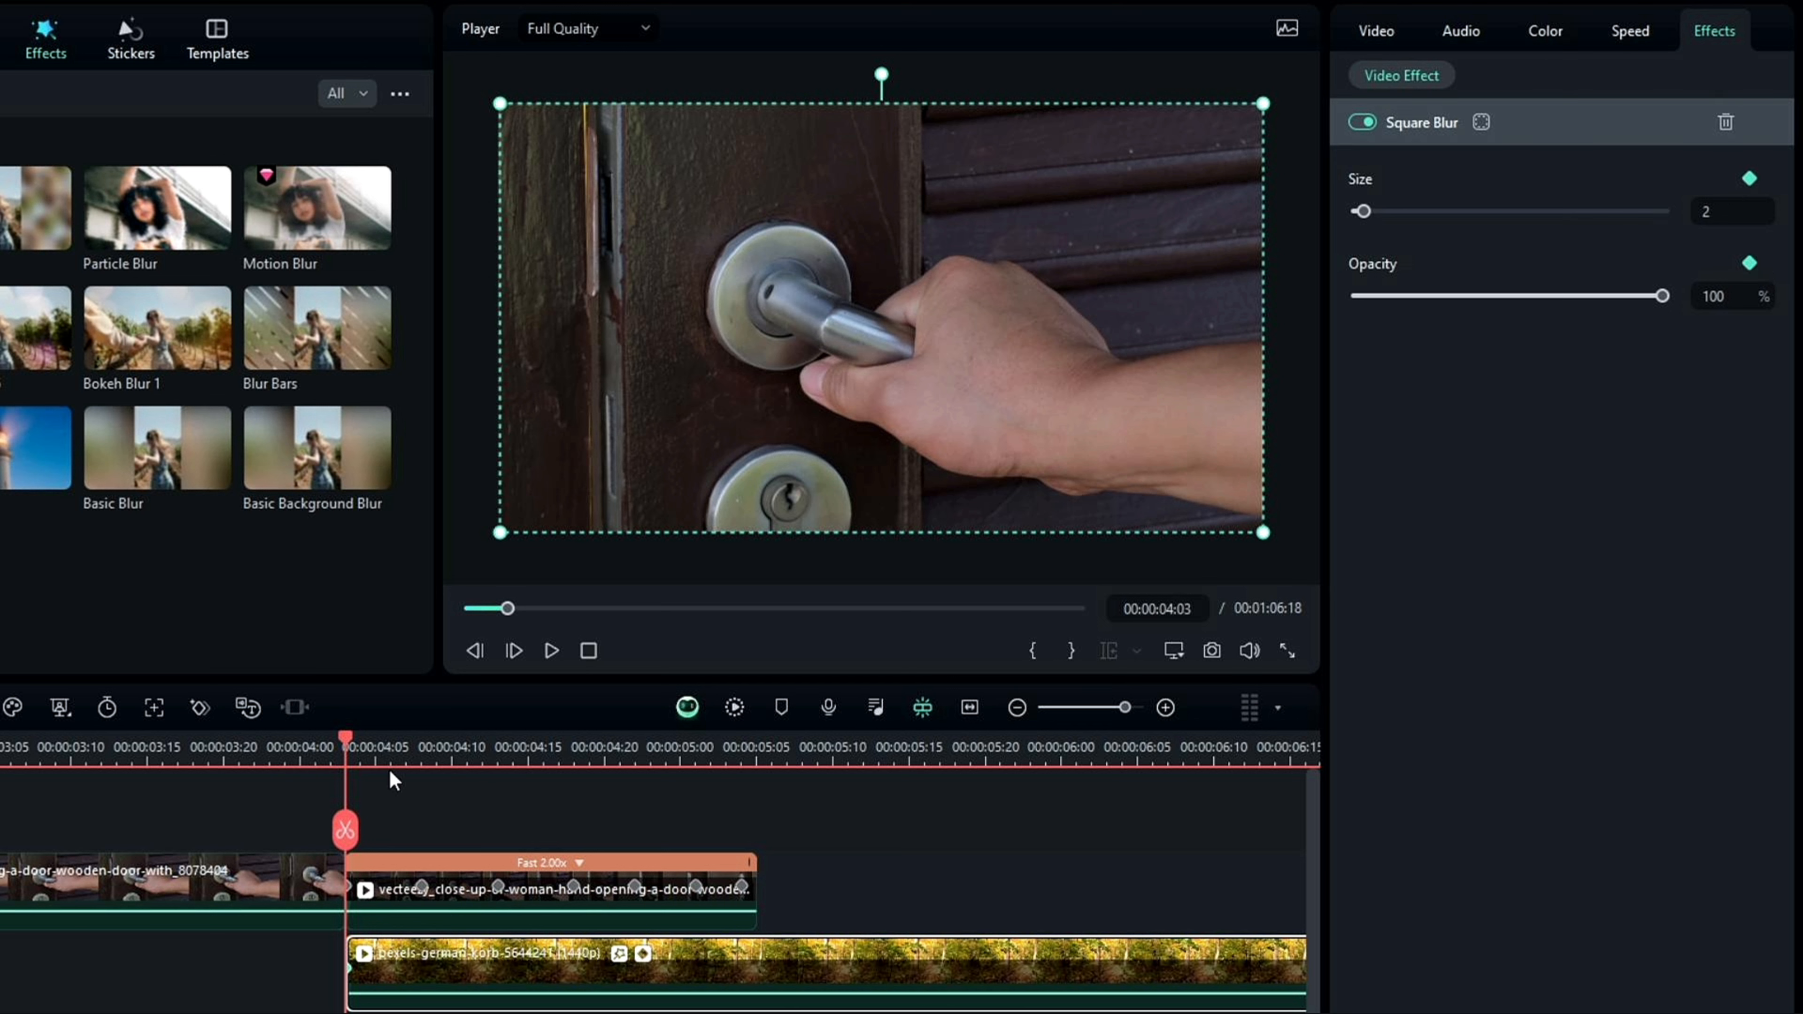
Keyframe the Square Blur at 00:00:04:23 with opacity at its minimum, and set its size to 11 at the first keyframe.
left_click_drag(342, 733, 657, 755)
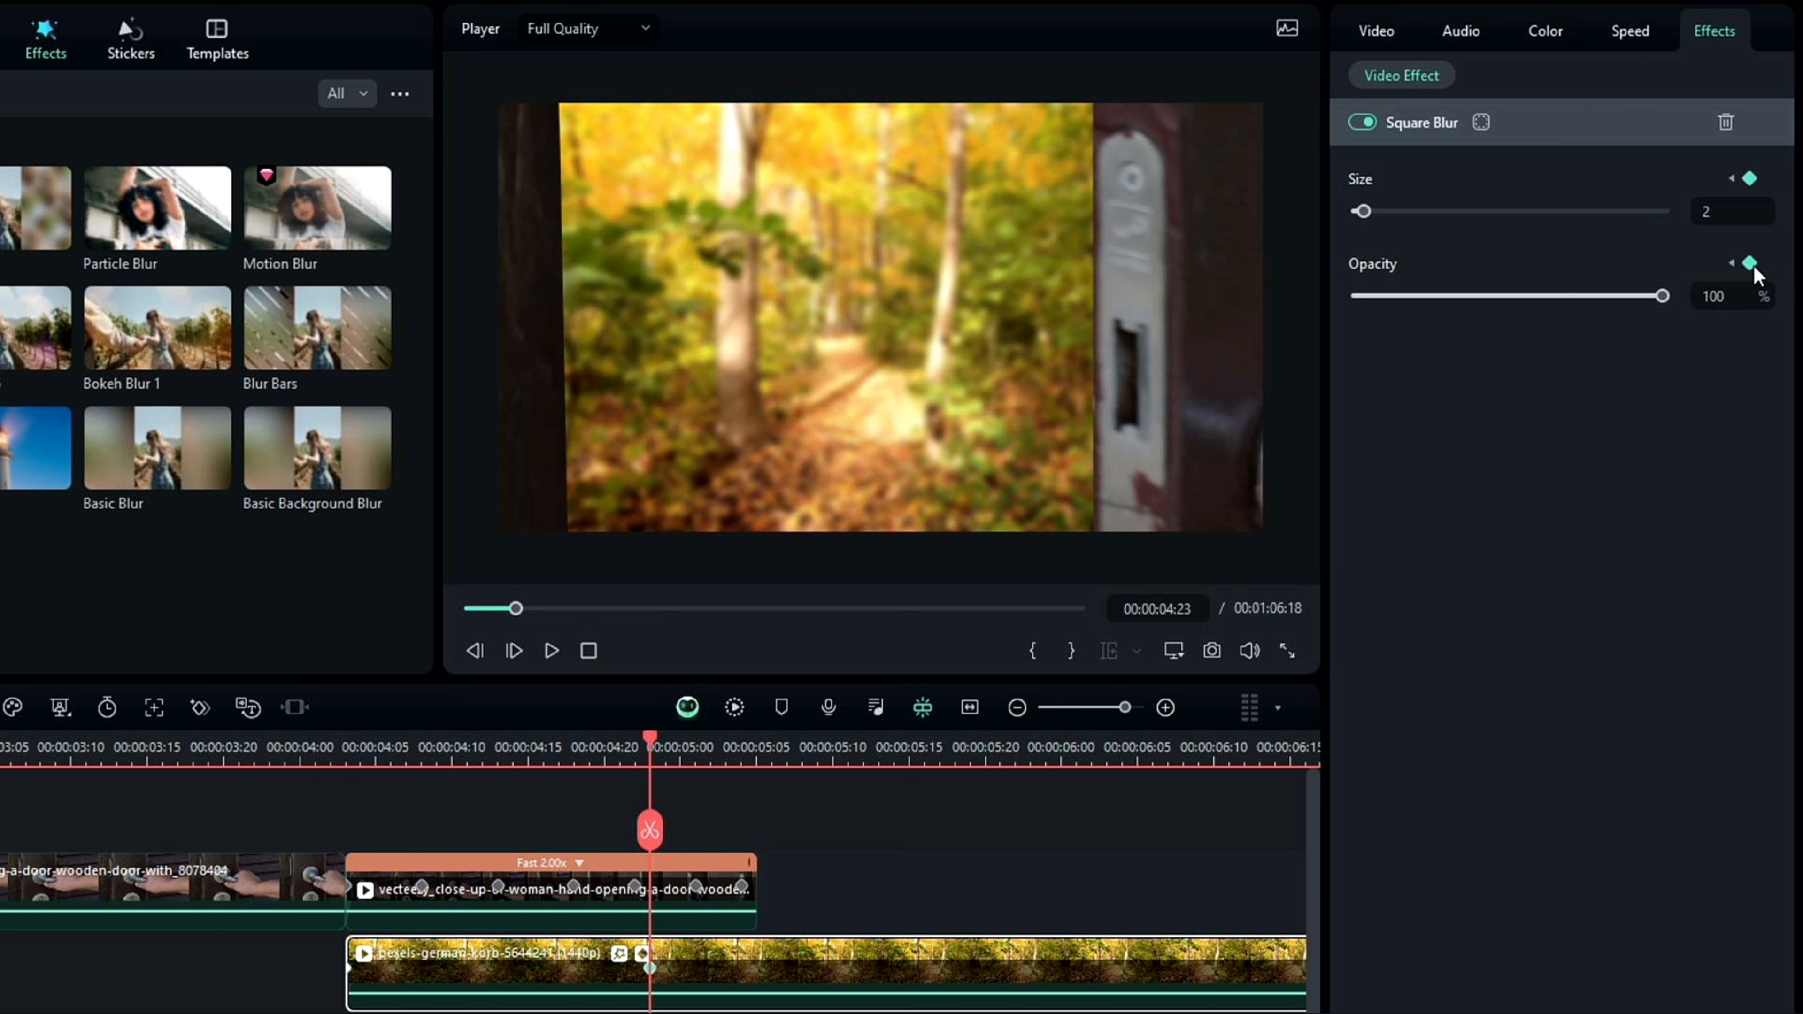
left_click_drag(1662, 295, 1338, 312)
left_click(1733, 179)
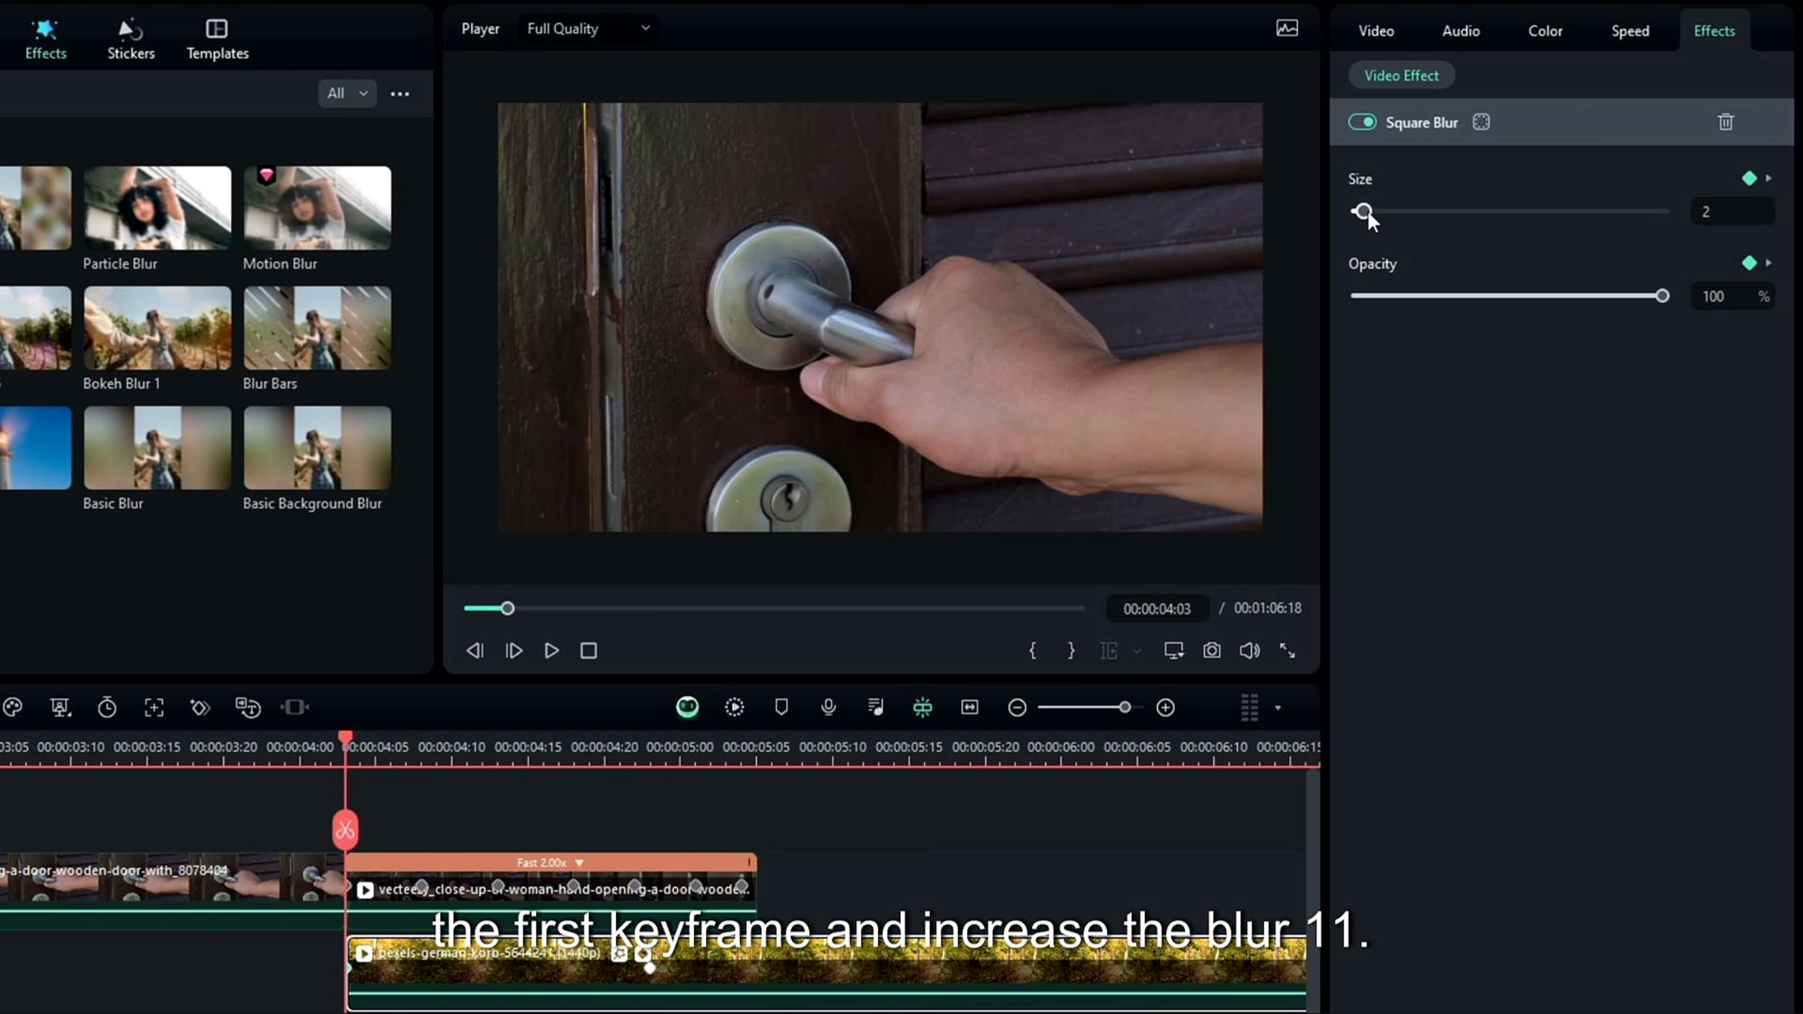
left_click_drag(1367, 215, 1386, 216)
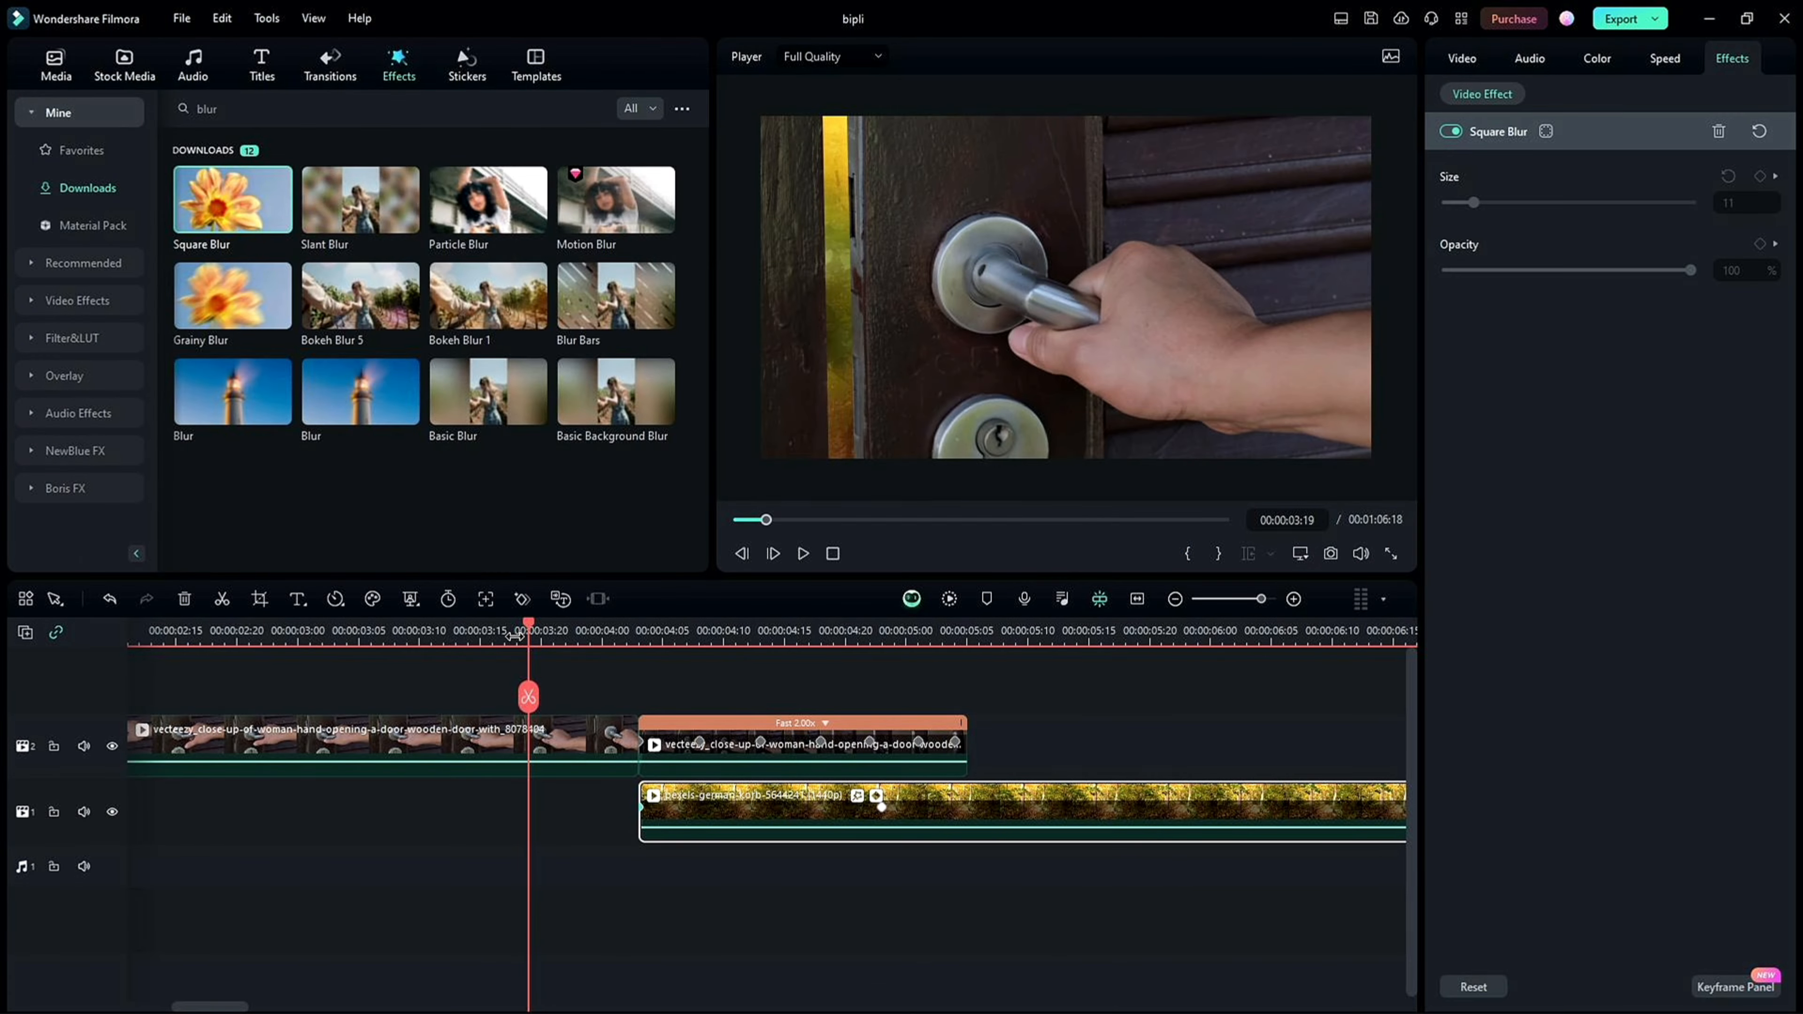
Play back the blurred door opening and add an adjustment layer on a new track above the end of the door clip.
key("space")
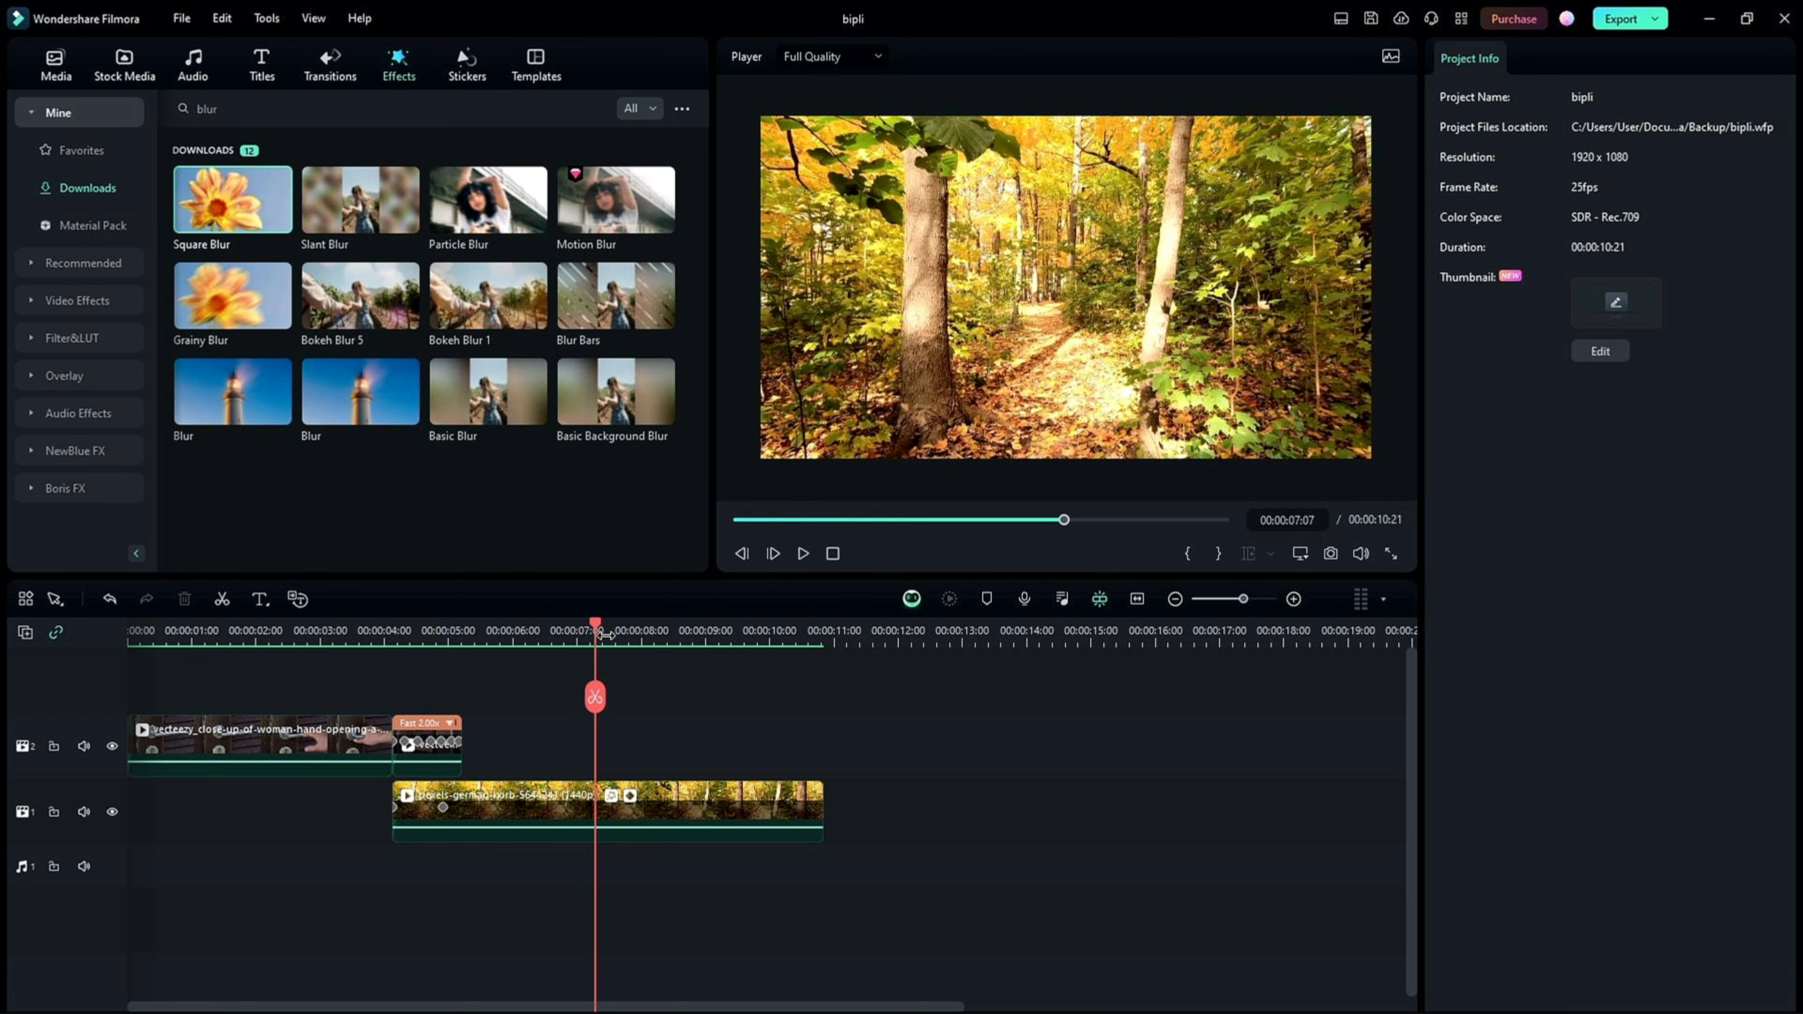
left_click_drag(604, 634, 453, 639)
scroll(627, 636, "up", 1)
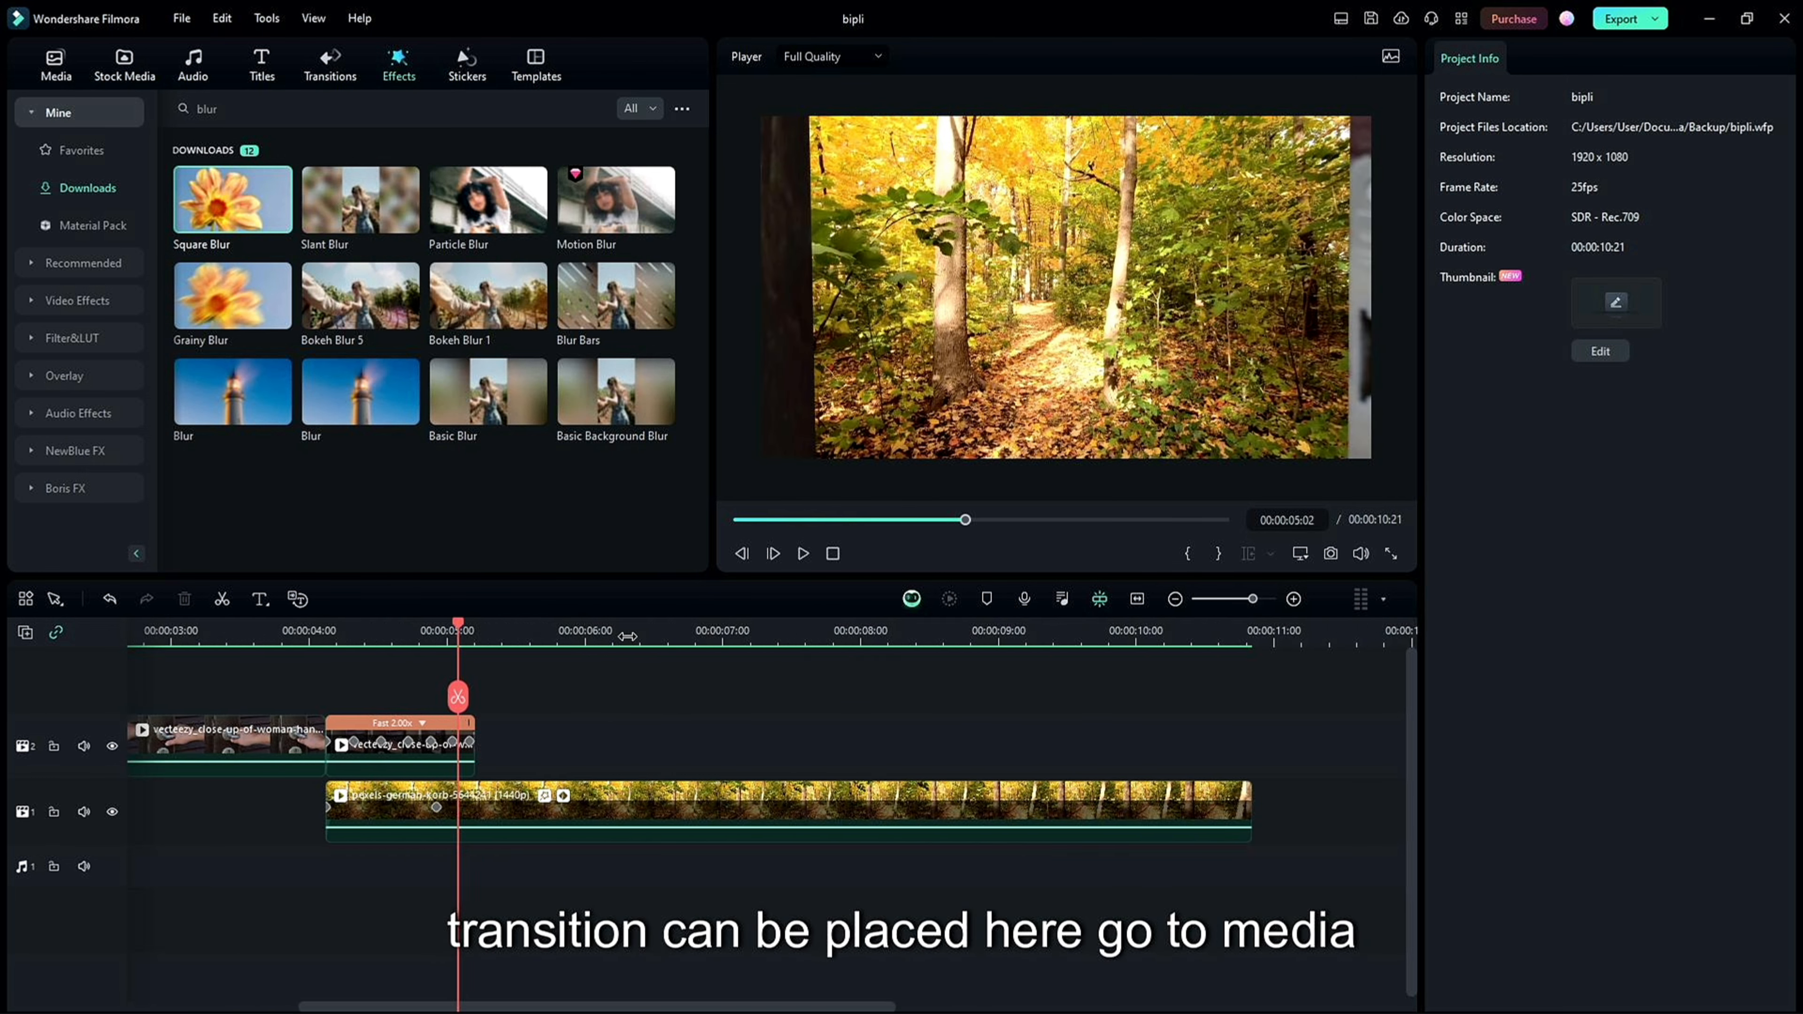
scroll(670, 636, "up", 1)
left_click(57, 65)
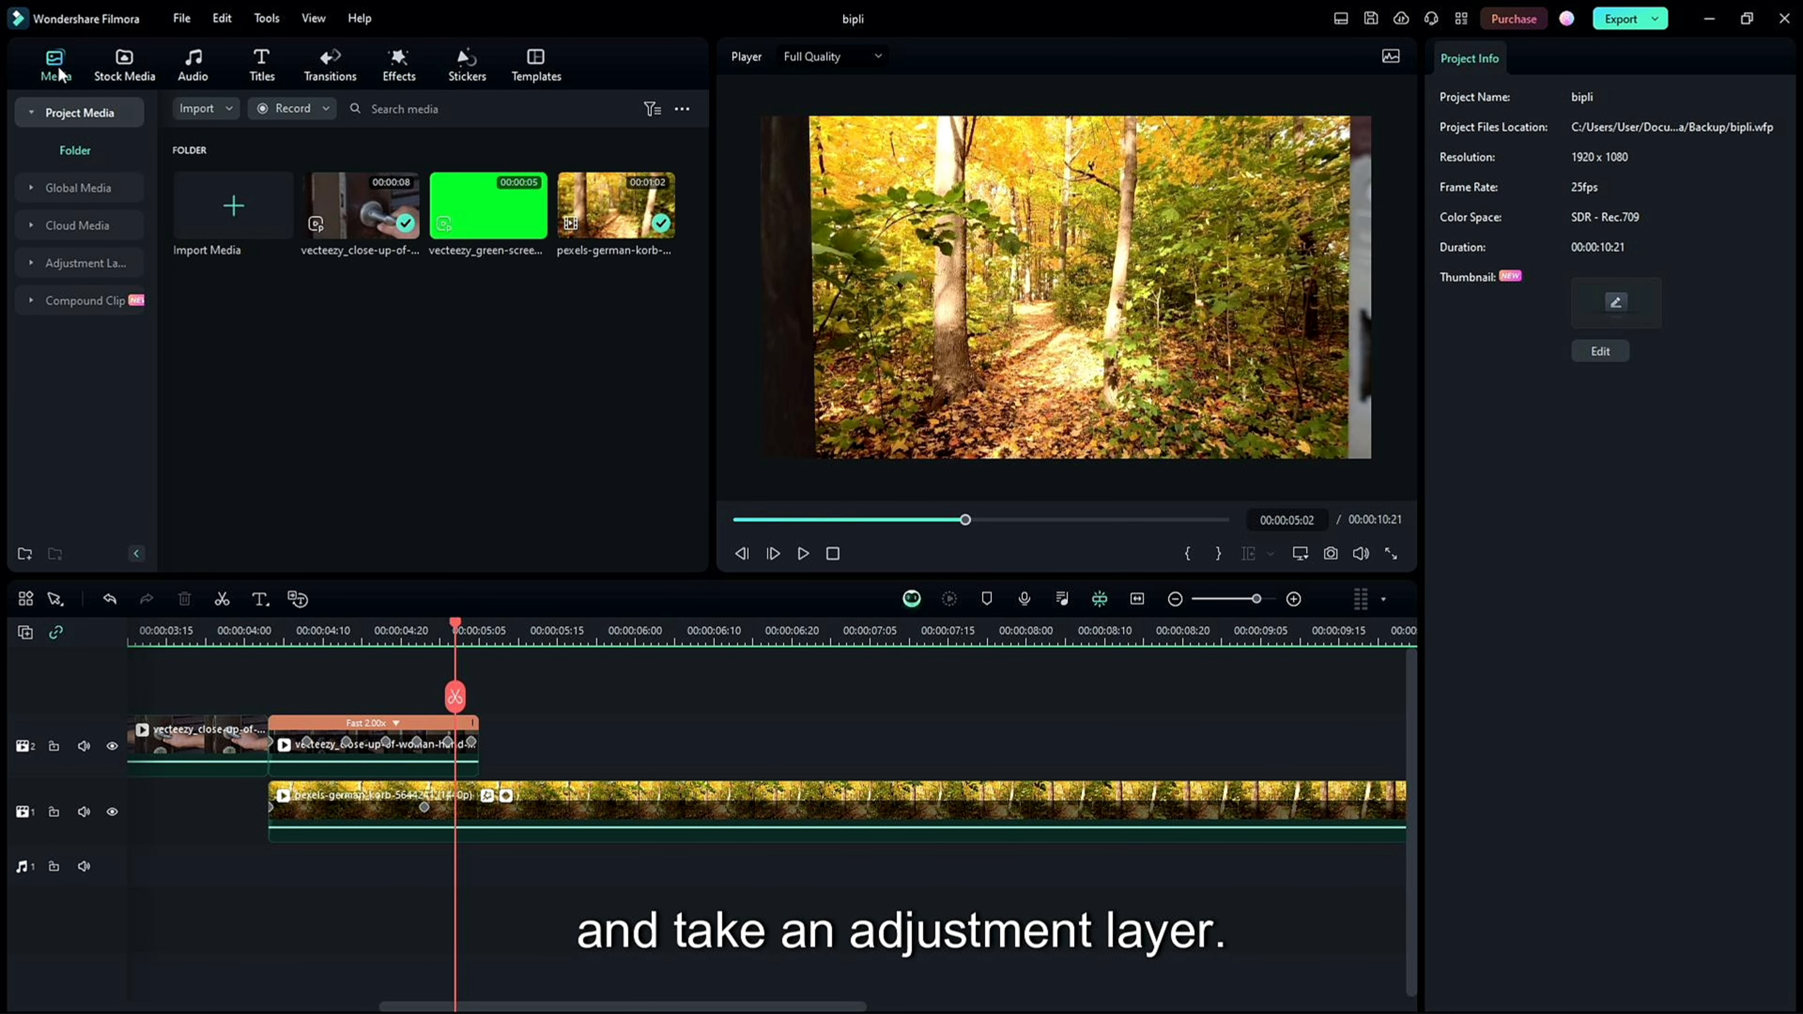
left_click(100, 267)
left_click_drag(233, 206, 641, 611)
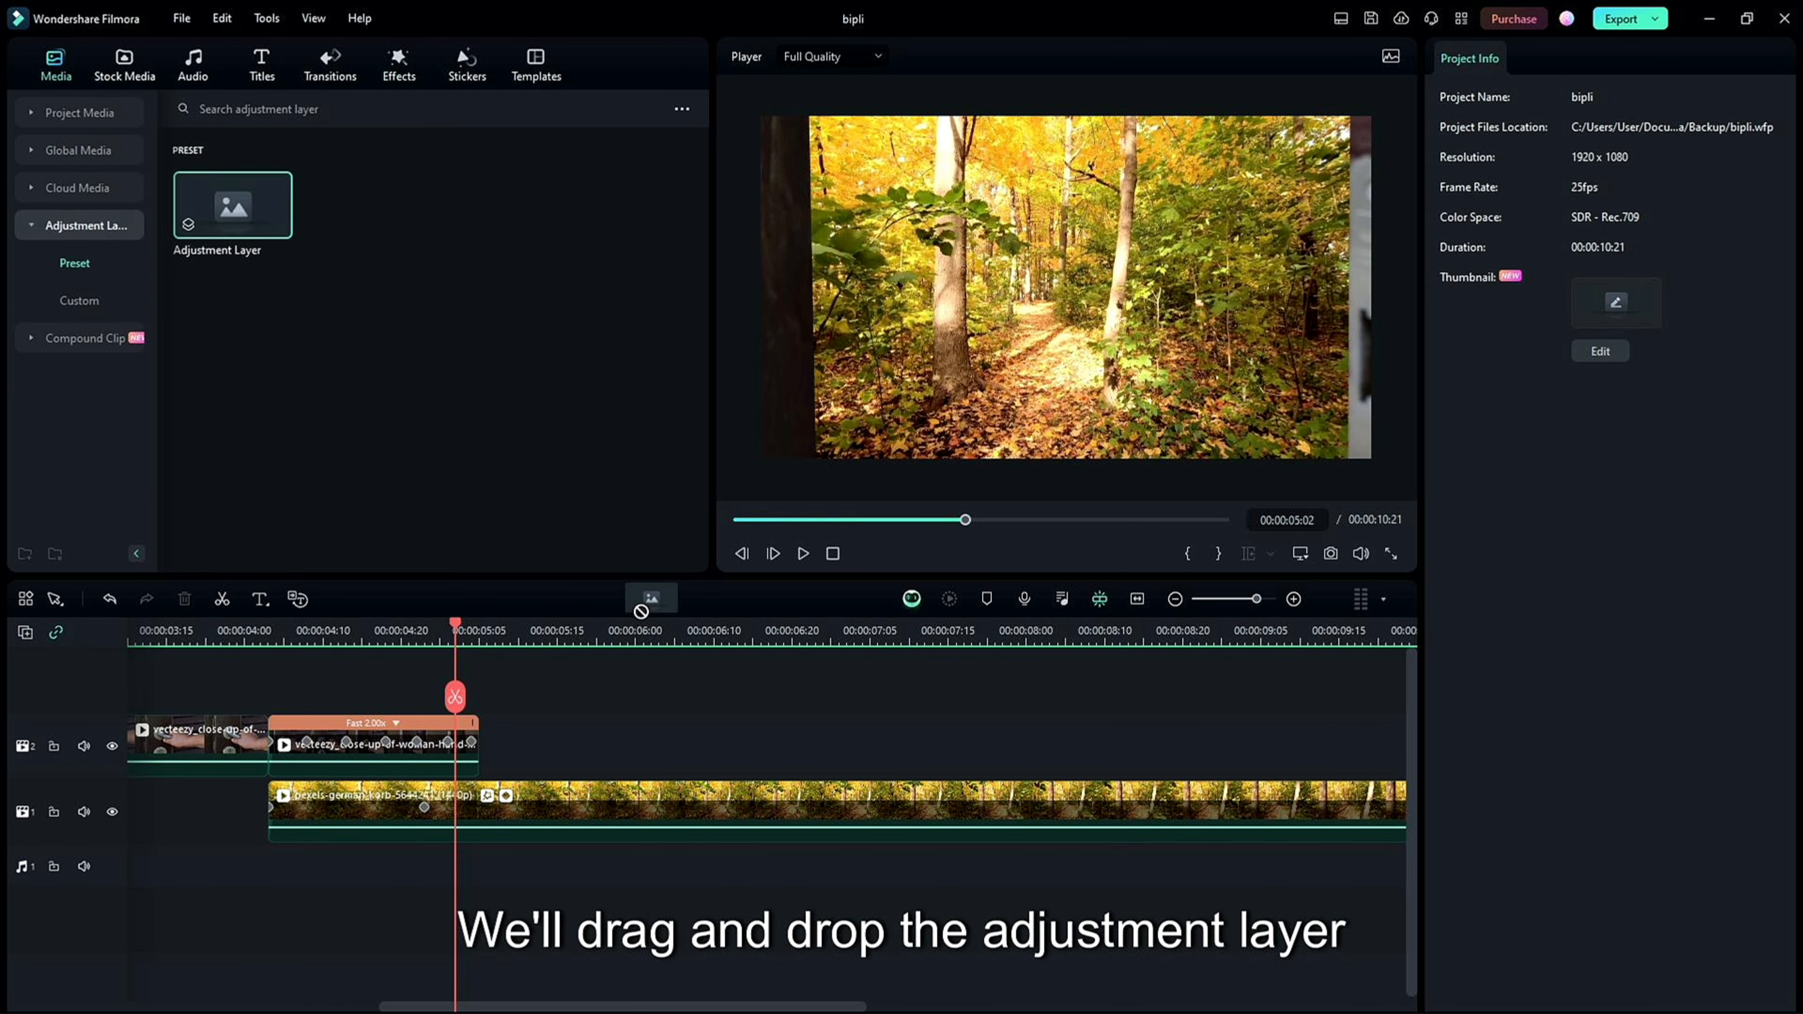
left_click_drag(341, 687, 370, 678)
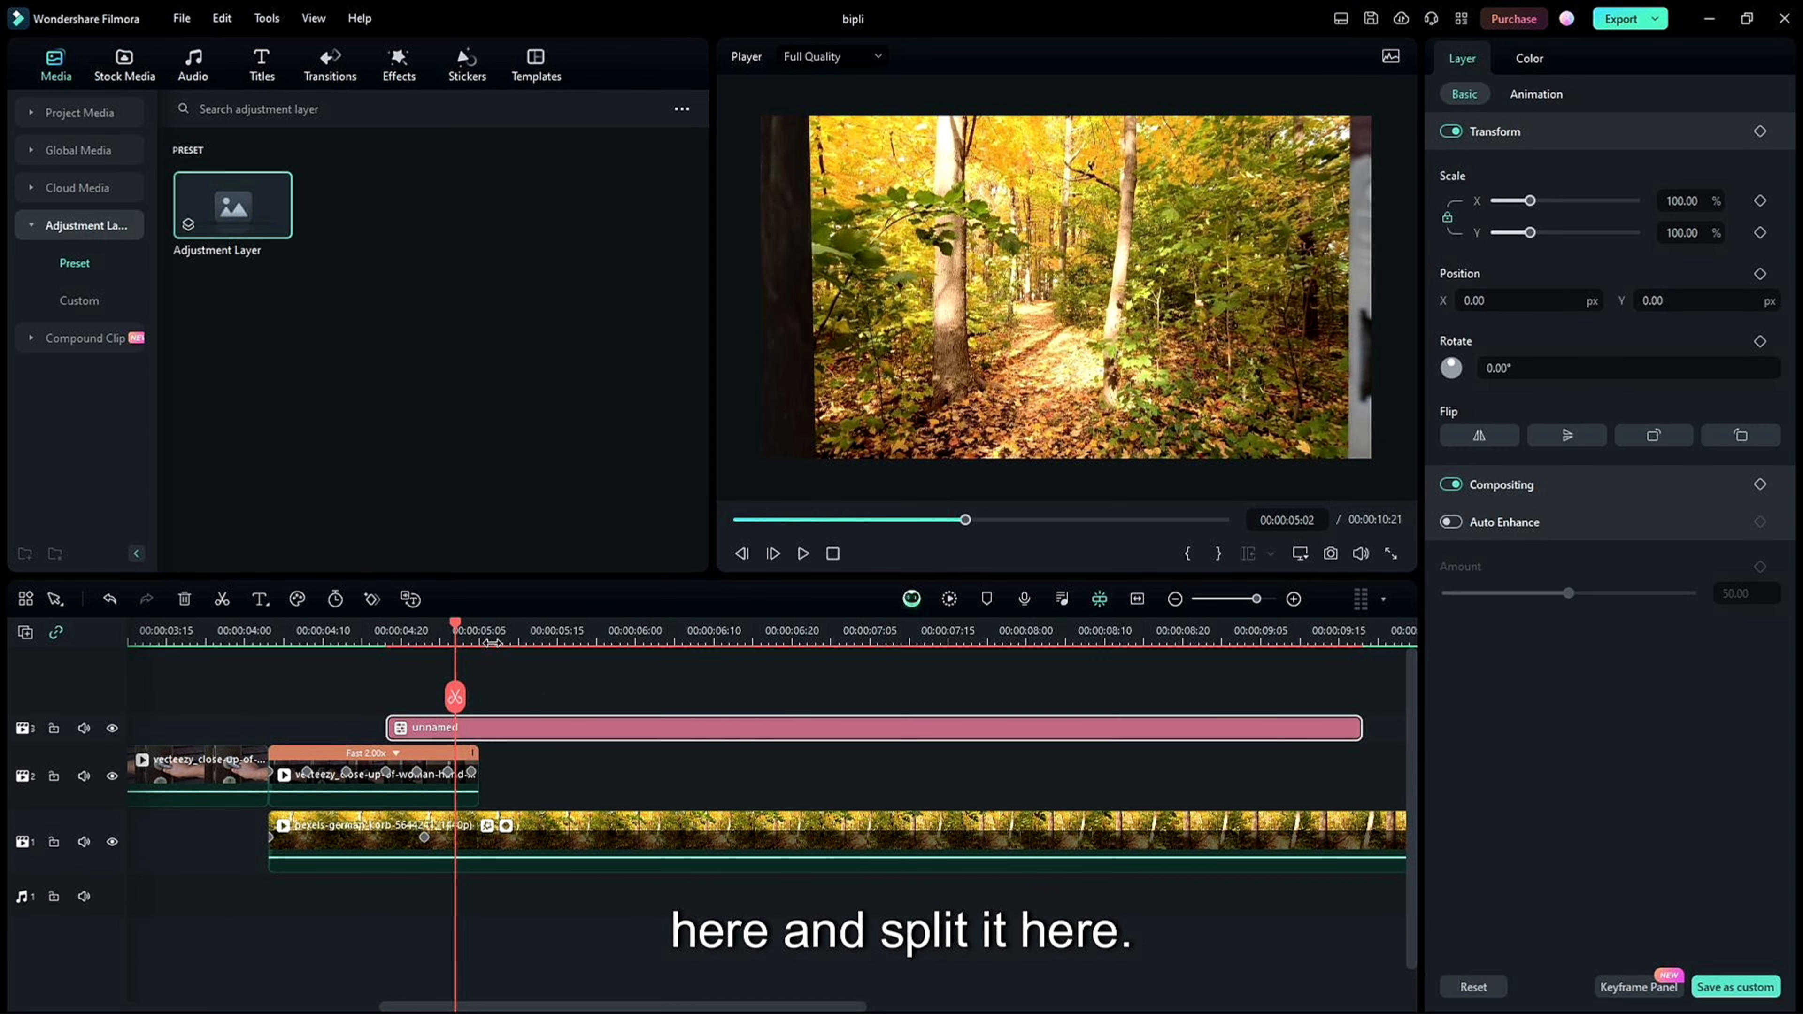
Split the adjustment layer at the door clip's end, 00:00:05:05, and shorten its far end to shortly after the split.
left_click_drag(457, 626, 480, 635)
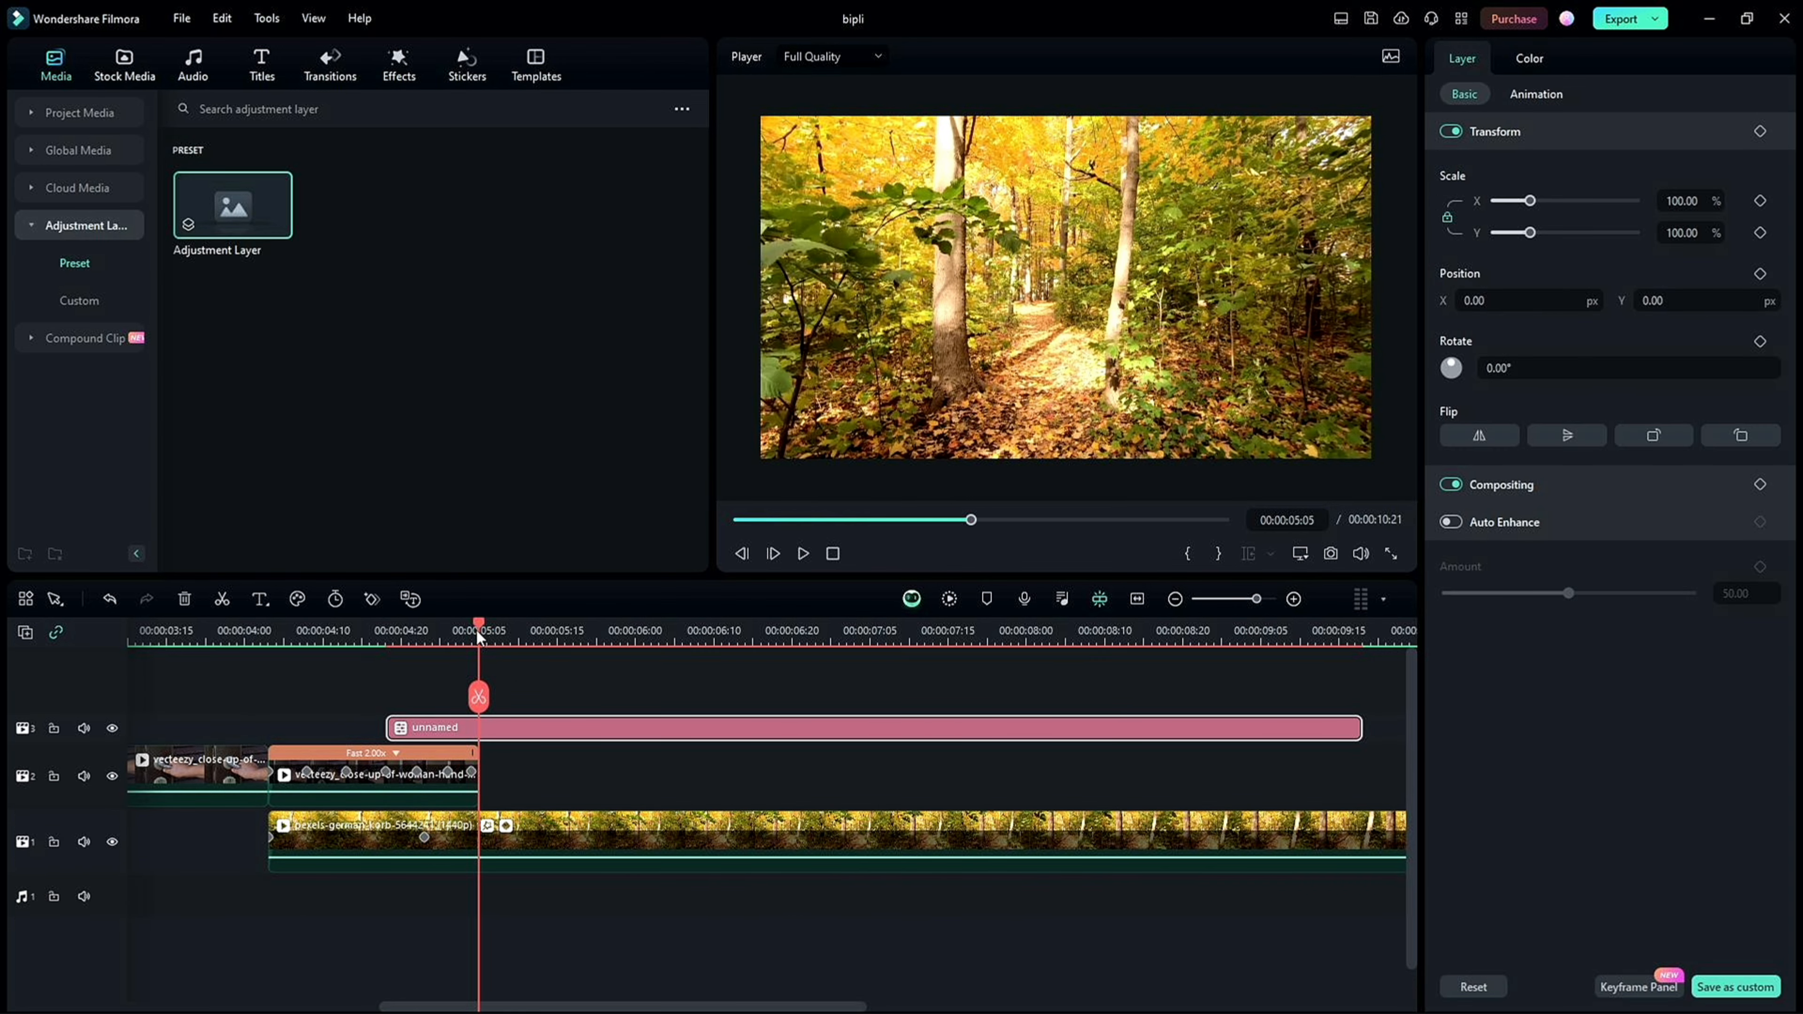
left_click_drag(1361, 728, 581, 732)
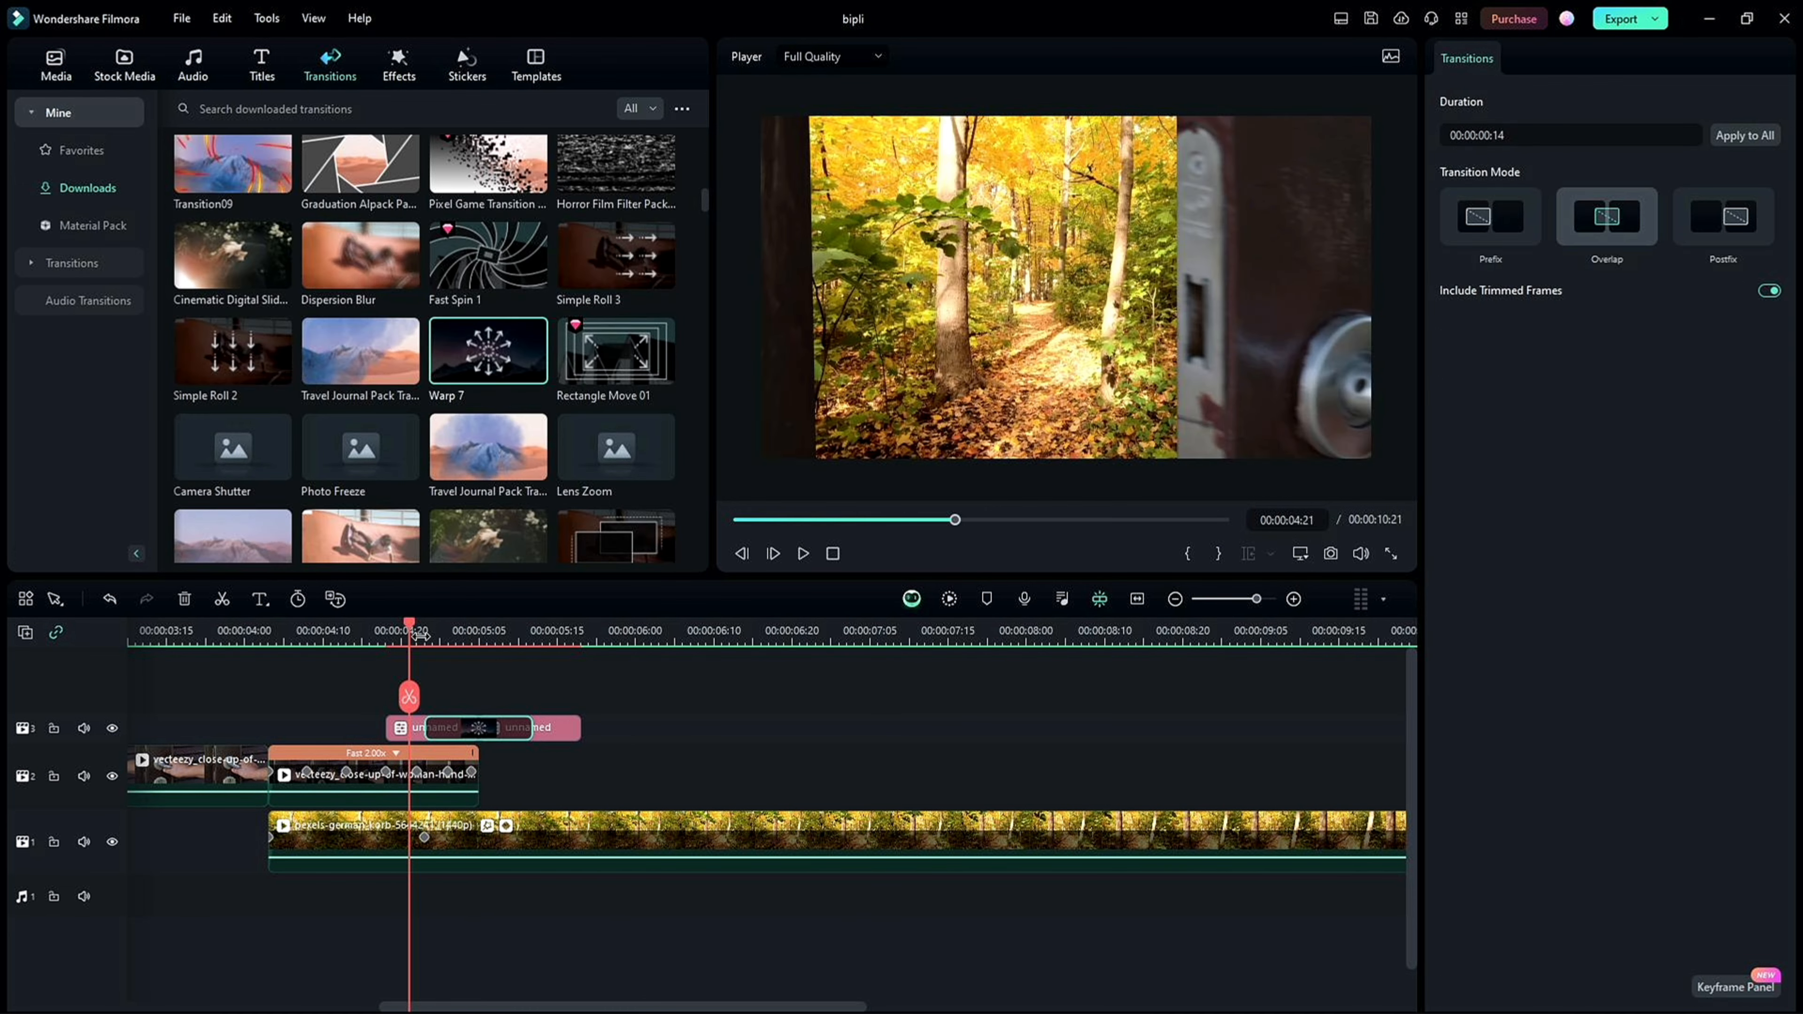
Play back the door opening with the Warp 7 transition between the two adjustment layer parts.
key("space")
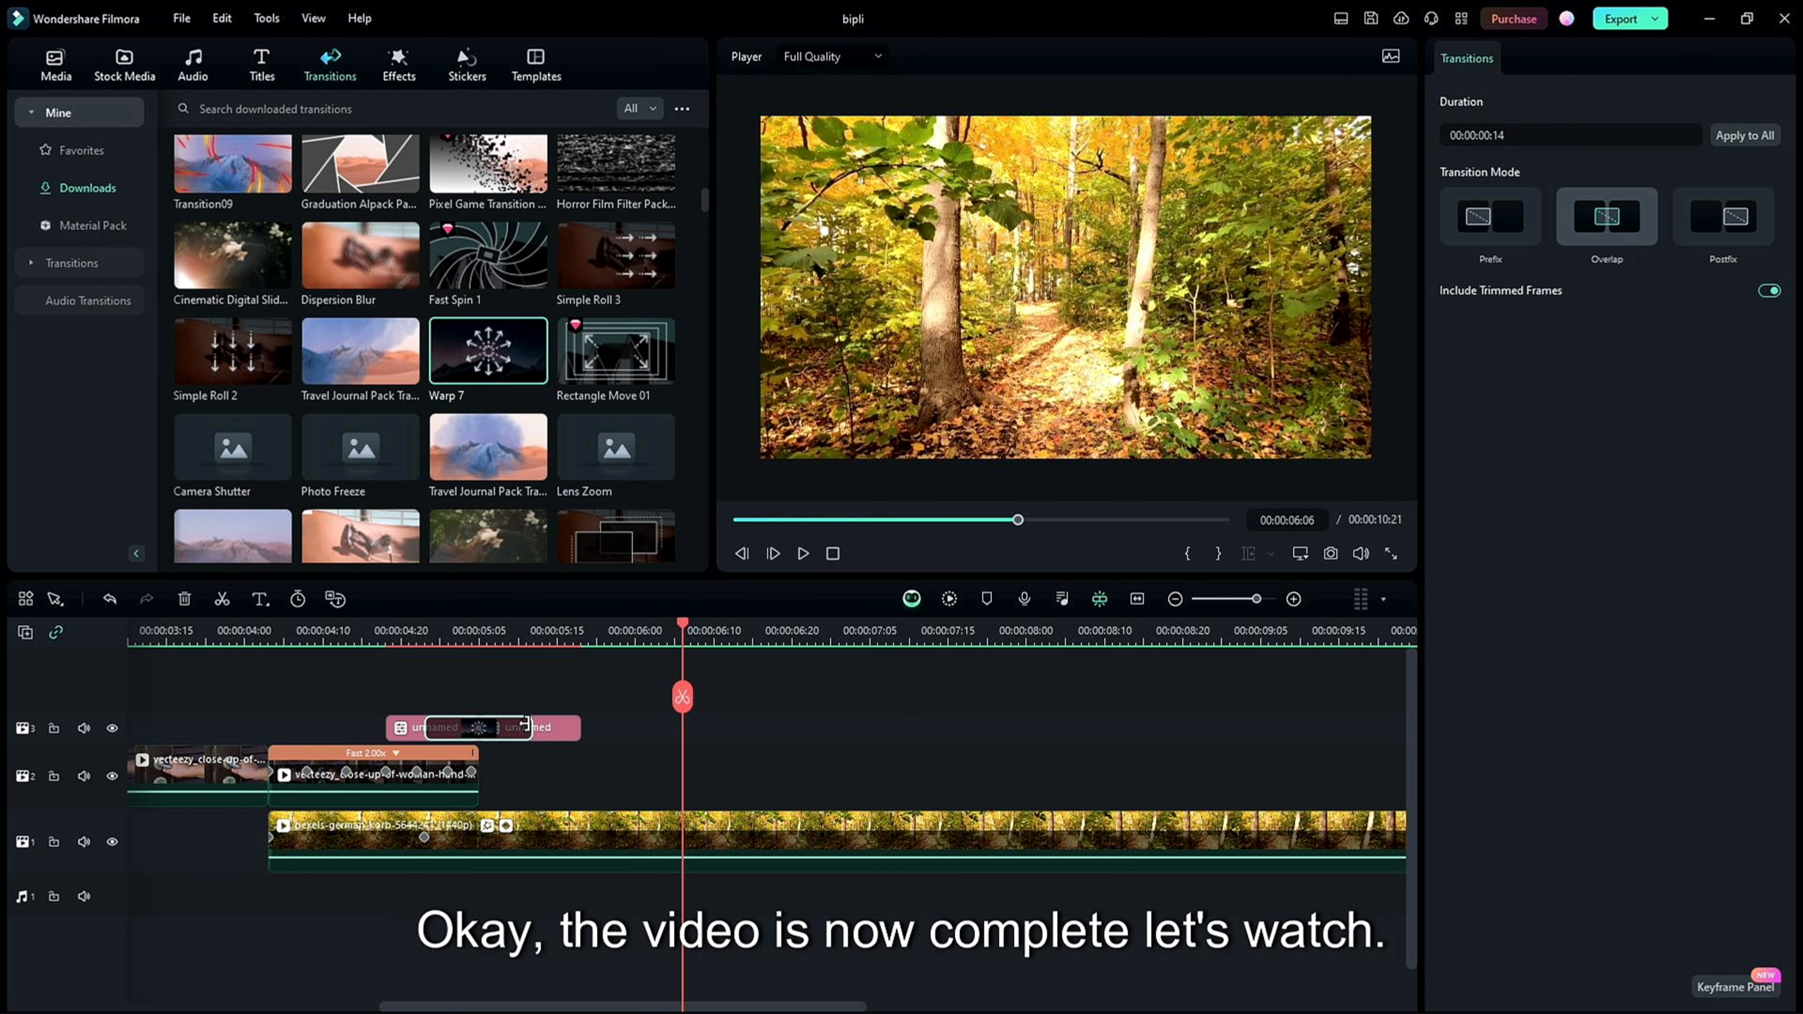
left_click_drag(426, 726, 417, 723)
left_click(418, 725)
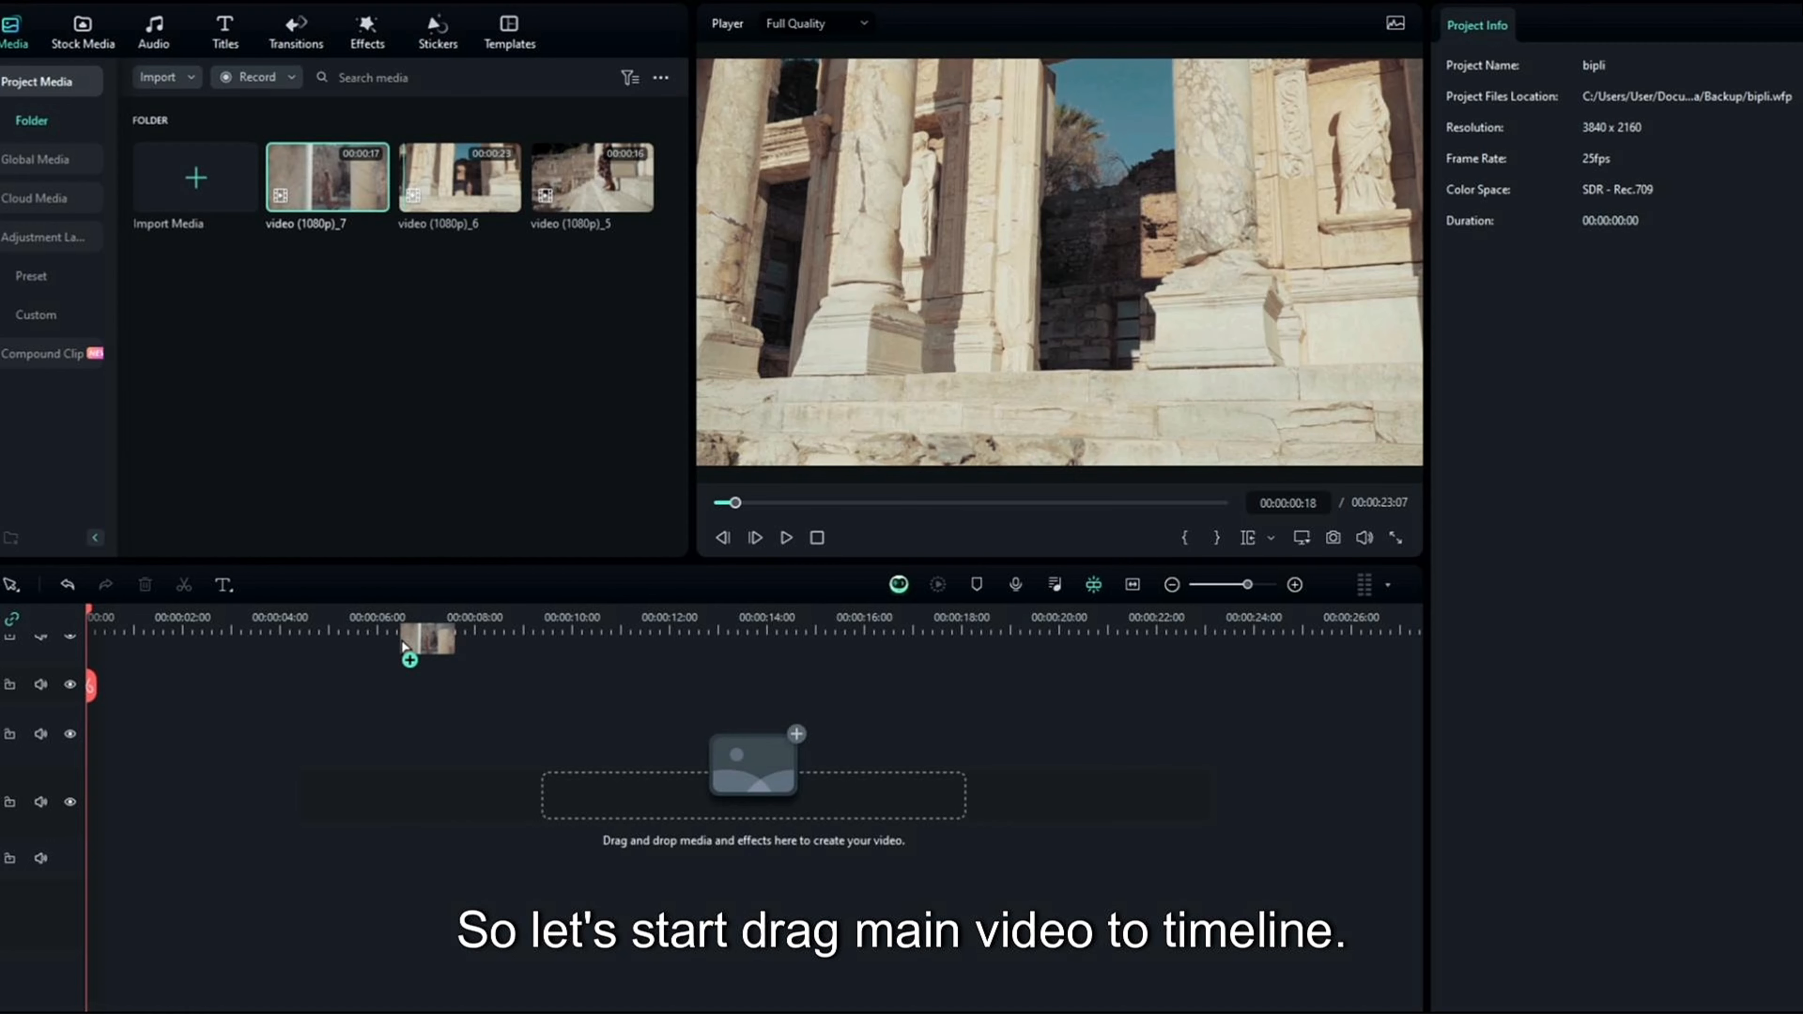
Place the video (1080p)_7 clip at the start of the empty timeline on the second video track.
left_click_drag(717, 767, 83, 746)
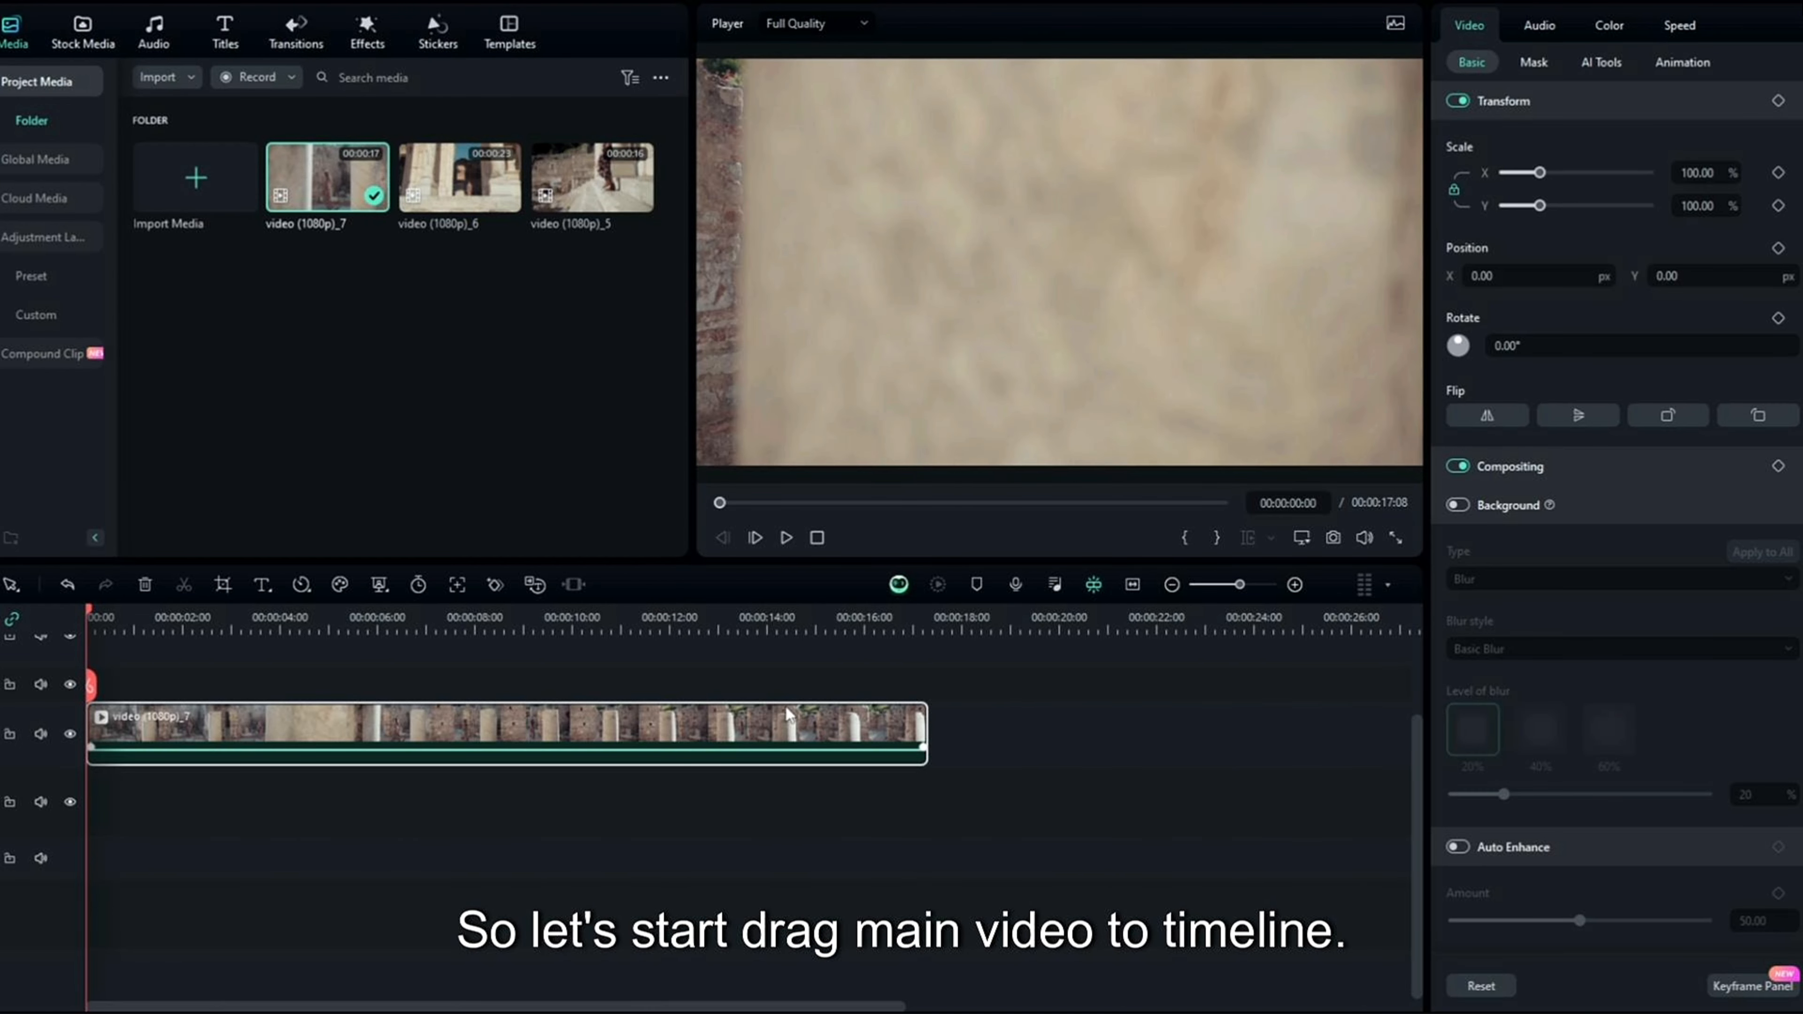